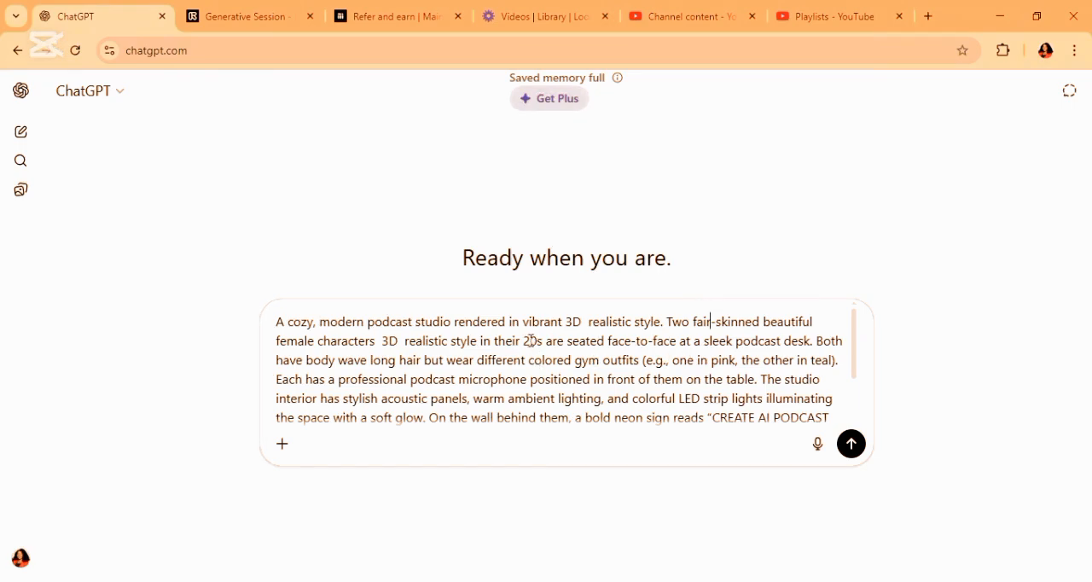
Edit the image prompt so the characters are in their 30s, with "body-wave-long hair" and gym outfits in pink and white
{"action": "key", "text": "BackSpace"}
{"action": "type", "text": "3"}
{"action": "mouse_move", "coordinate": [855, 351]}
{"action": "left_mouse_down"}
{"action": "mouse_move", "coordinate": [856, 382]}
{"action": "mouse_move", "coordinate": [855, 351]}
{"action": "left_mouse_up"}
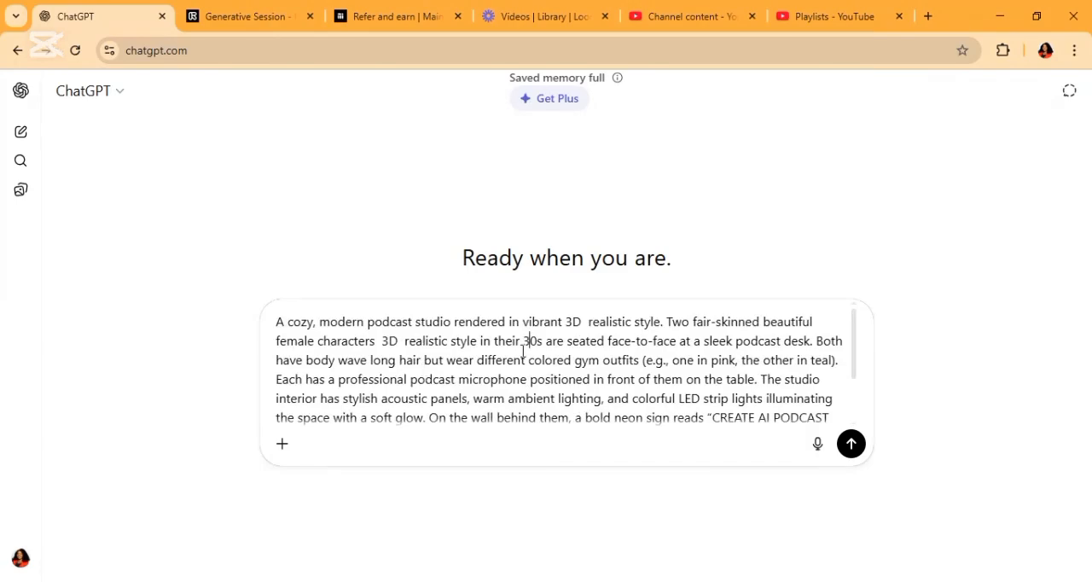
{"action": "left_click_drag", "start_coordinate": [306, 360], "coordinate": [740, 361]}
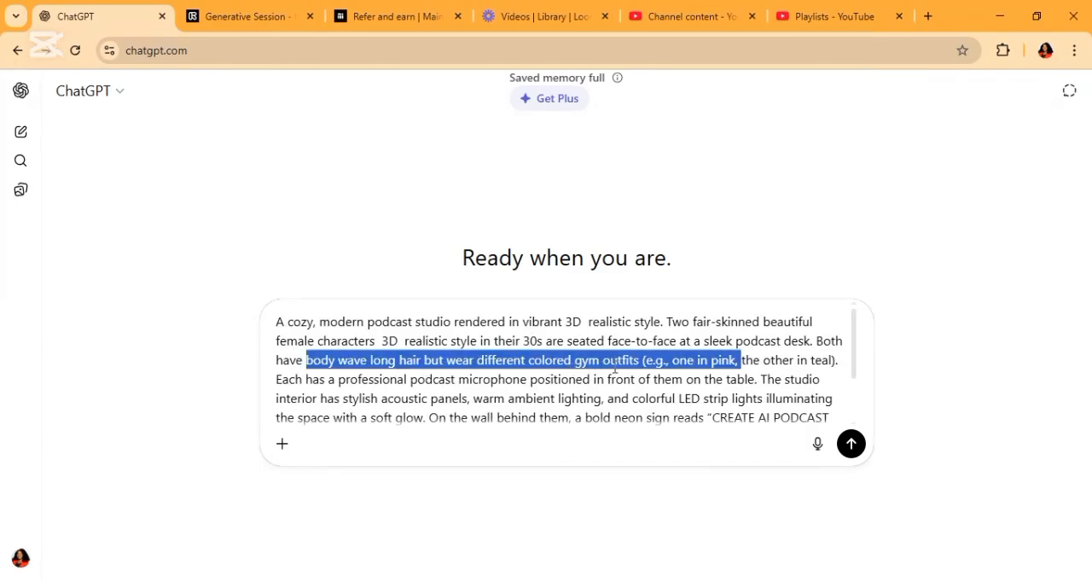
{"action": "type", "text": "body-wave-long hair but wear different colored gym outfits (e.g., one in pink and"}
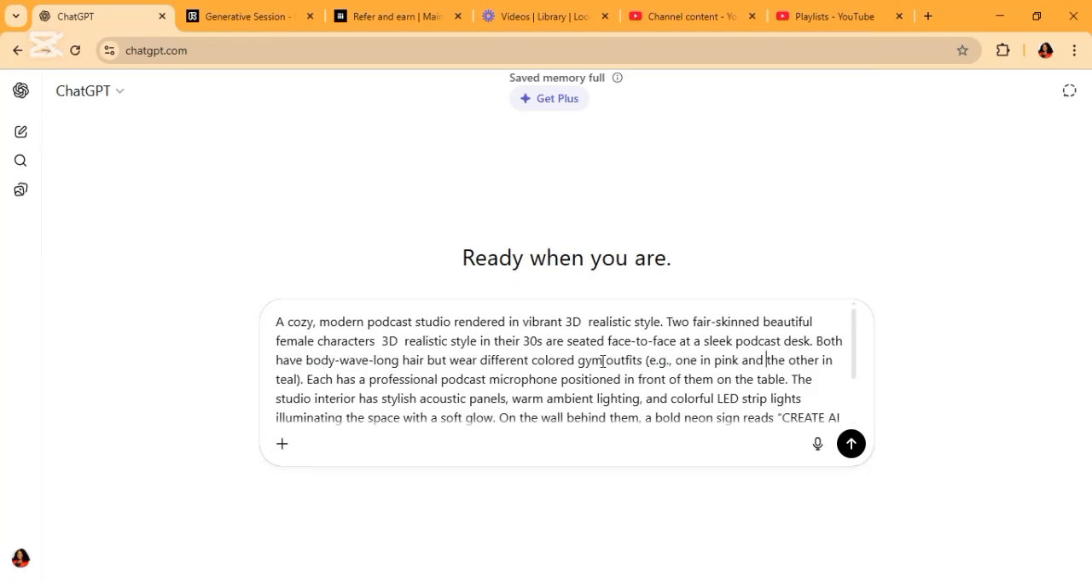
{"action": "left_click_drag", "start_coordinate": [297, 380], "coordinate": [276, 380]}
{"action": "type", "text": "white"}
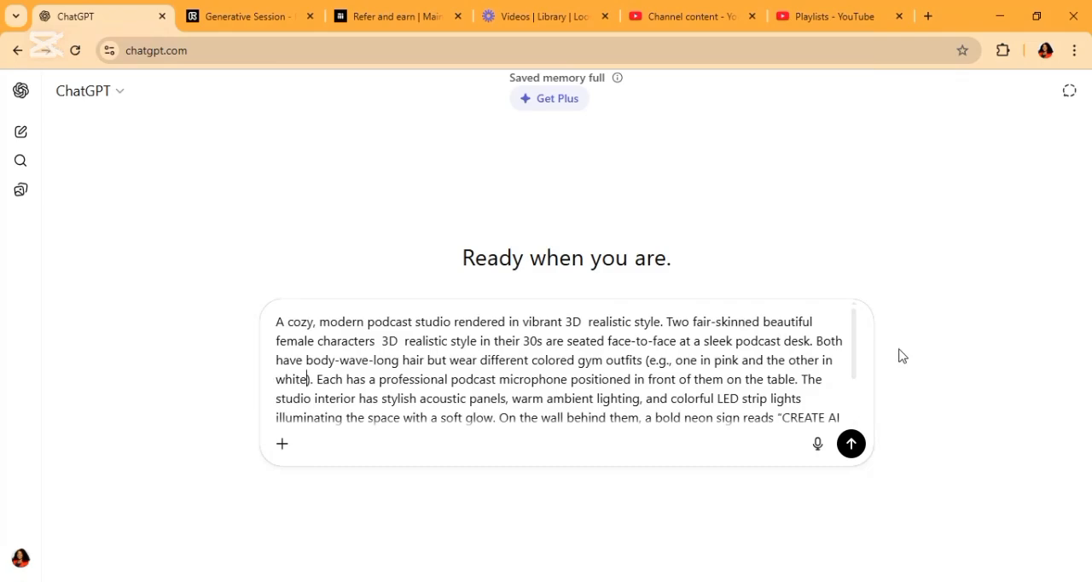
Submit the podcast studio prompt to generate the 16:9 landscape image
{"action": "left_click_drag", "start_coordinate": [854, 346], "coordinate": [856, 411]}
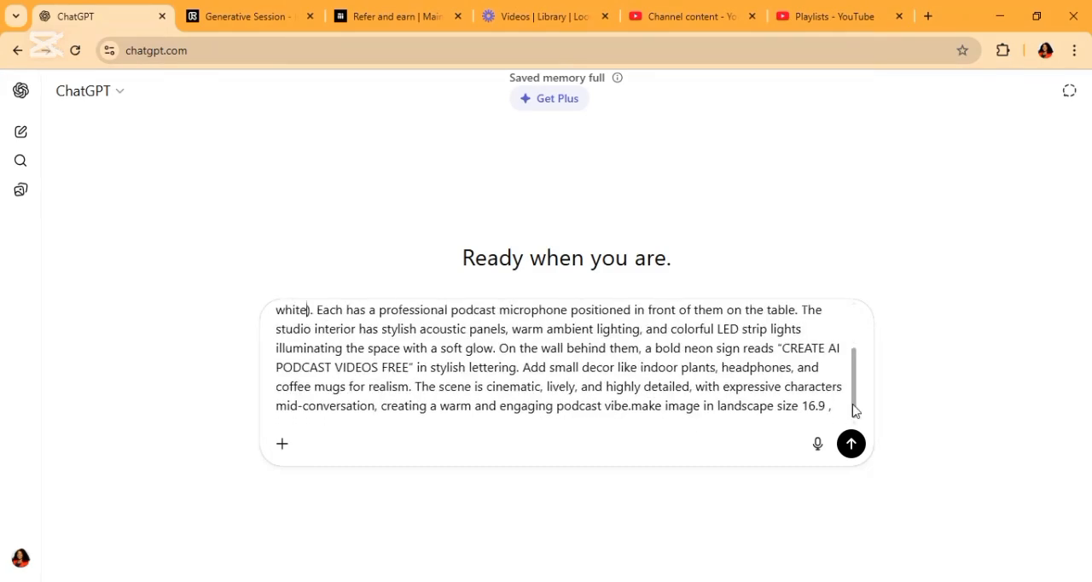
{"action": "left_click", "coordinate": [852, 447]}
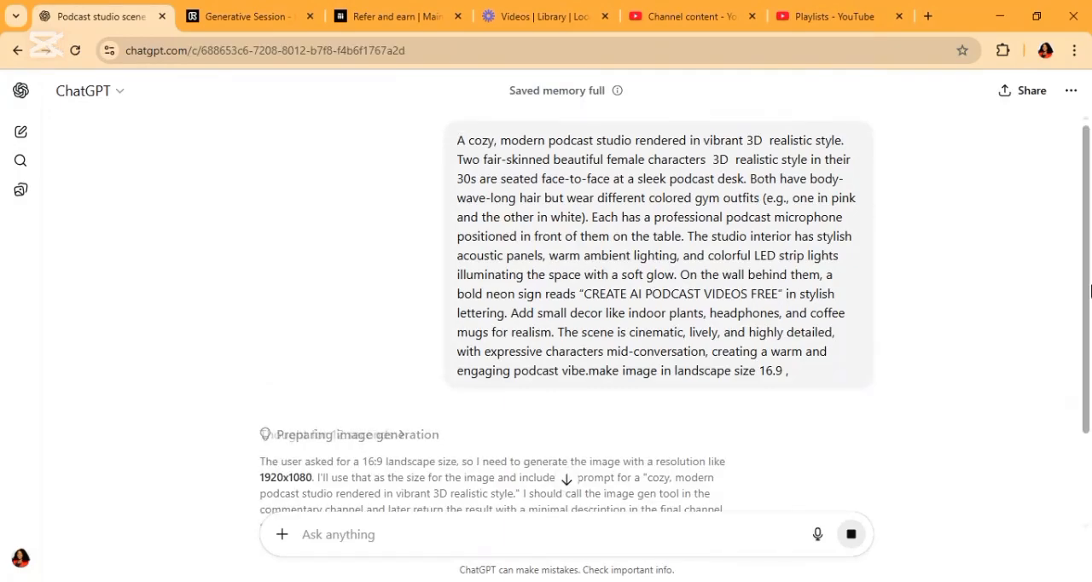
{"action": "left_click", "coordinate": [1089, 355]}
{"action": "left_click_drag", "start_coordinate": [1089, 349], "coordinate": [1089, 201]}
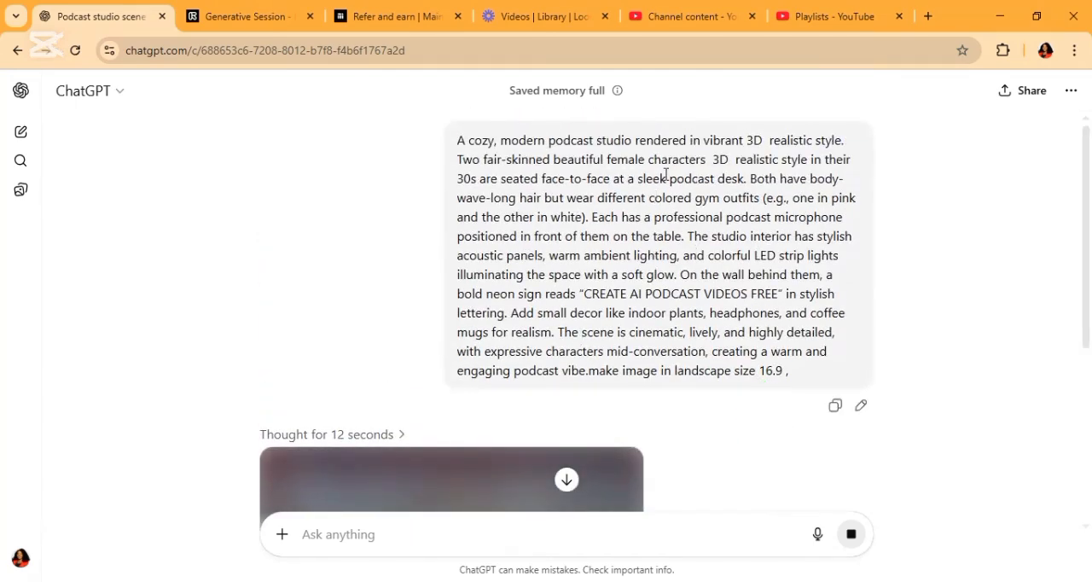
Download the generated image of the two podcast hosts in pink and white outfits
{"action": "scroll", "coordinate": [719, 195], "scroll_direction": "down", "scroll_amount": 1}
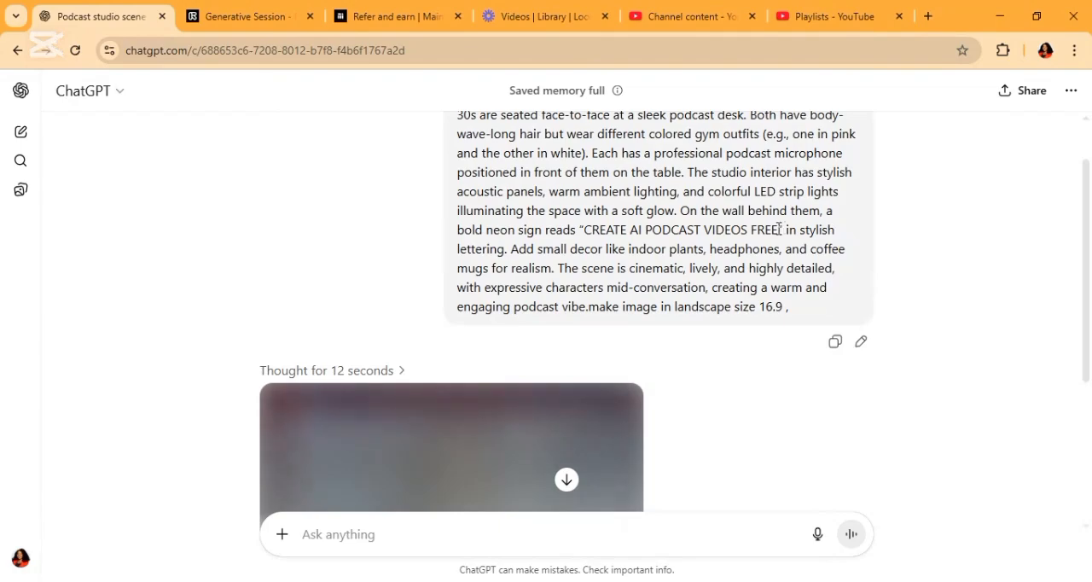
{"action": "scroll", "coordinate": [860, 342], "scroll_direction": "down", "scroll_amount": 3}
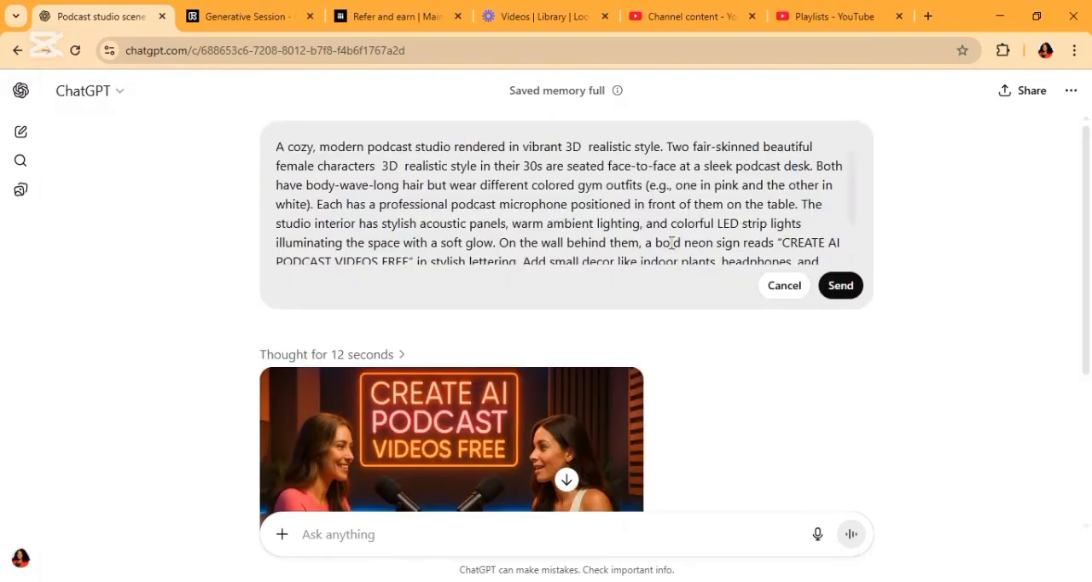
{"action": "scroll", "coordinate": [1090, 329], "scroll_direction": "down", "scroll_amount": 2}
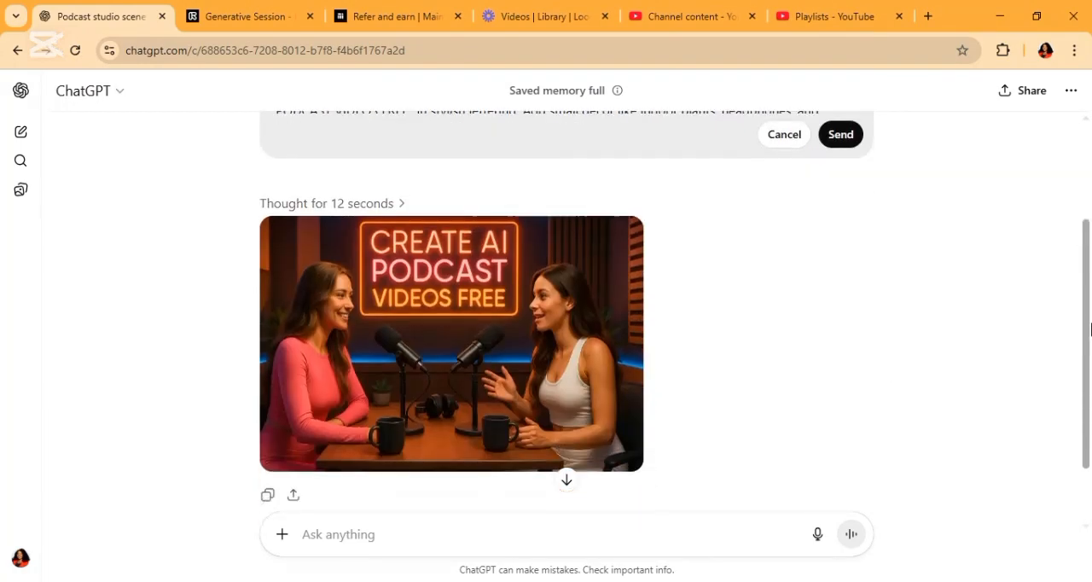
{"action": "scroll", "coordinate": [1090, 329], "scroll_direction": "down", "scroll_amount": 1}
{"action": "mouse_move", "coordinate": [344, 406]}
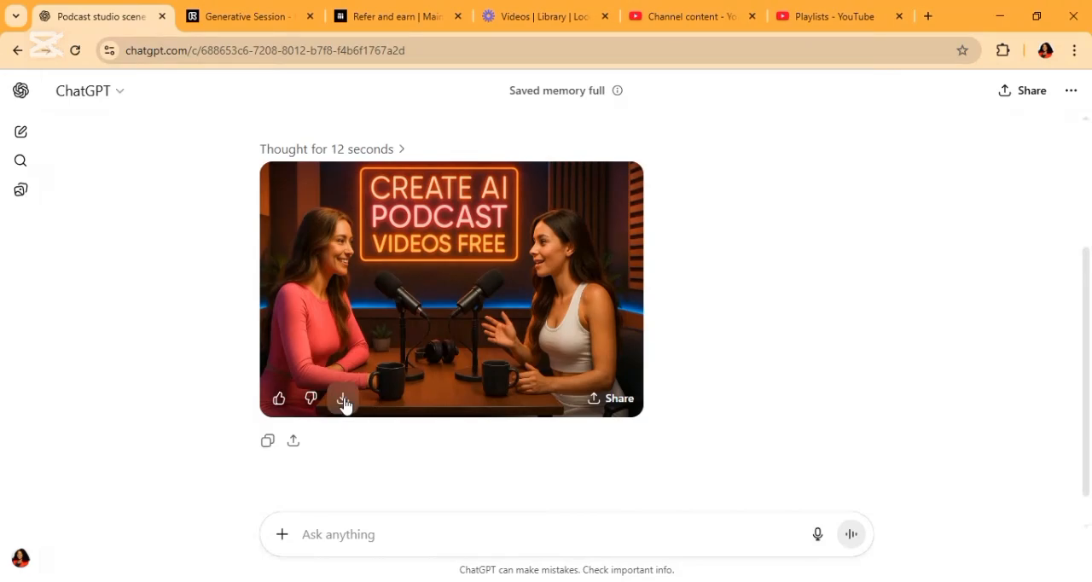
{"action": "left_click", "coordinate": [342, 399]}
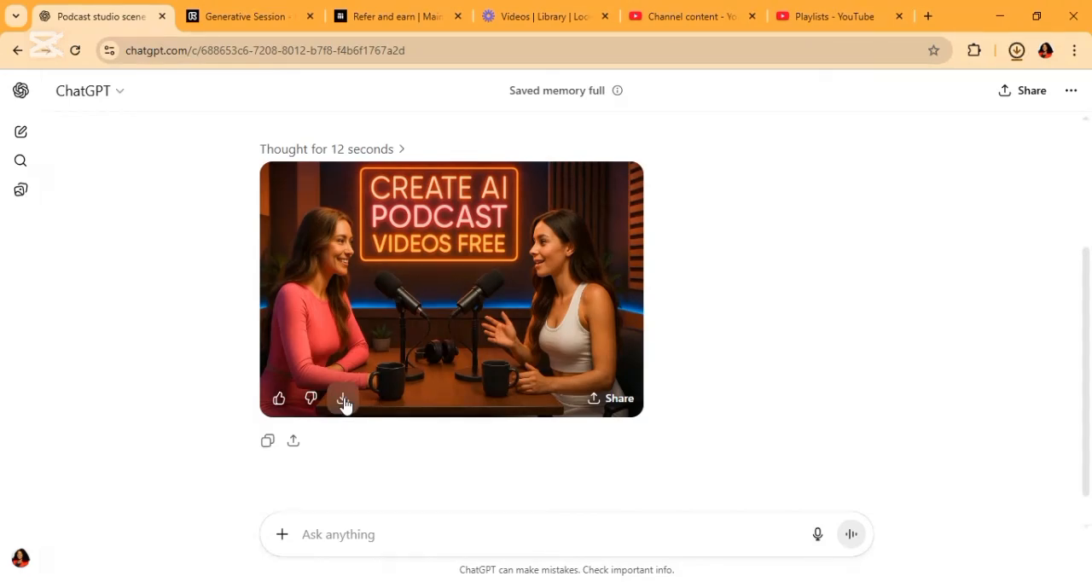
In the sent prompt, extend the neon sign text "CREATE AI PODCAST VIDEOS FREE" with "with" and the host's name
{"action": "scroll", "coordinate": [1086, 316], "scroll_direction": "up", "scroll_amount": 1}
{"action": "scroll", "coordinate": [1086, 316], "scroll_direction": "down", "scroll_amount": 1}
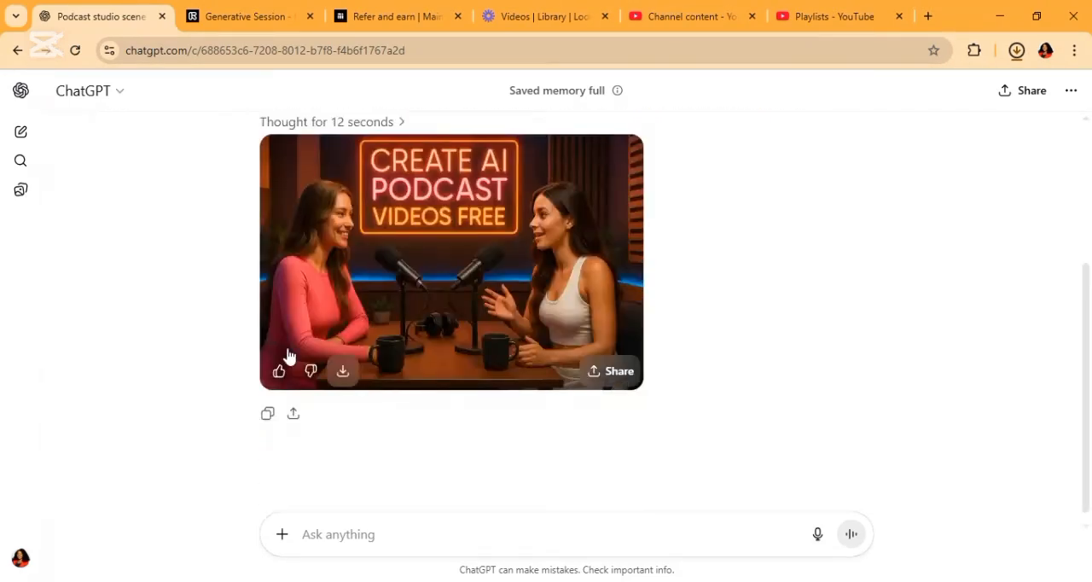
{"action": "scroll", "coordinate": [1076, 205], "scroll_direction": "up", "scroll_amount": 3}
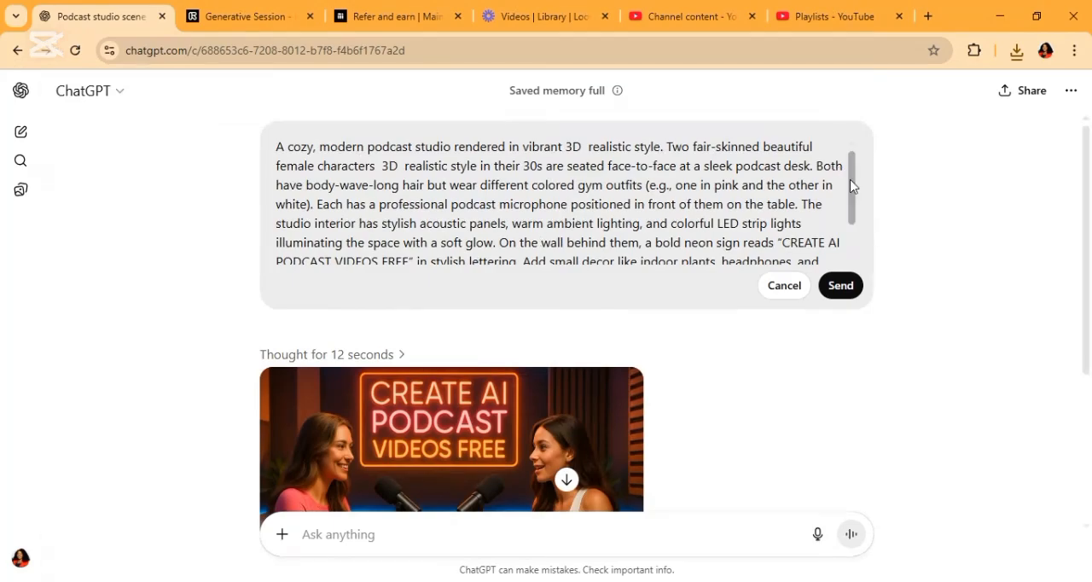
{"action": "scroll", "coordinate": [852, 186], "scroll_direction": "down", "scroll_amount": 1}
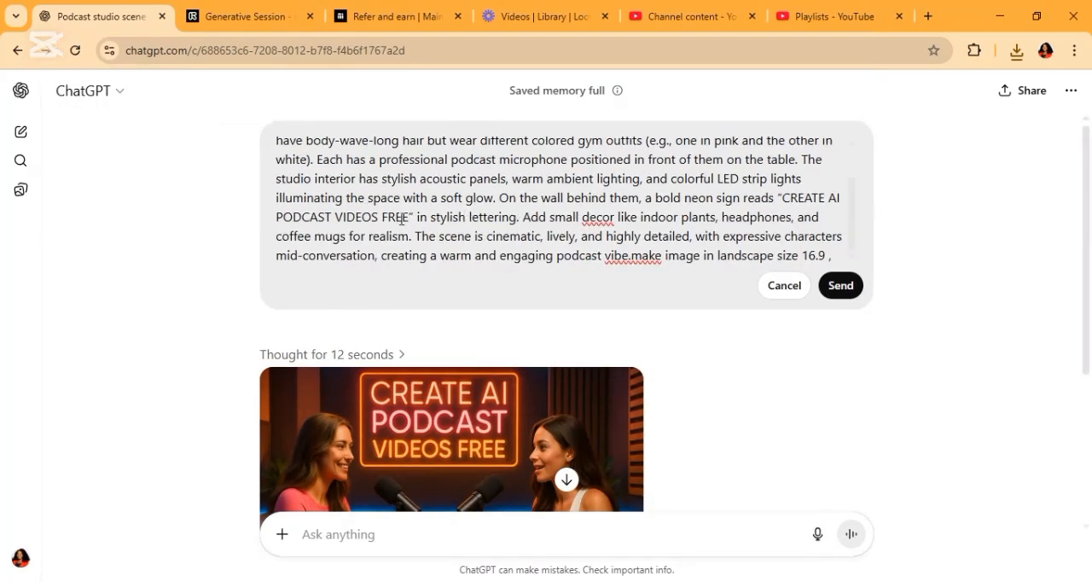
{"action": "left_click", "coordinate": [411, 220]}
{"action": "type", "text": "with dammy"}
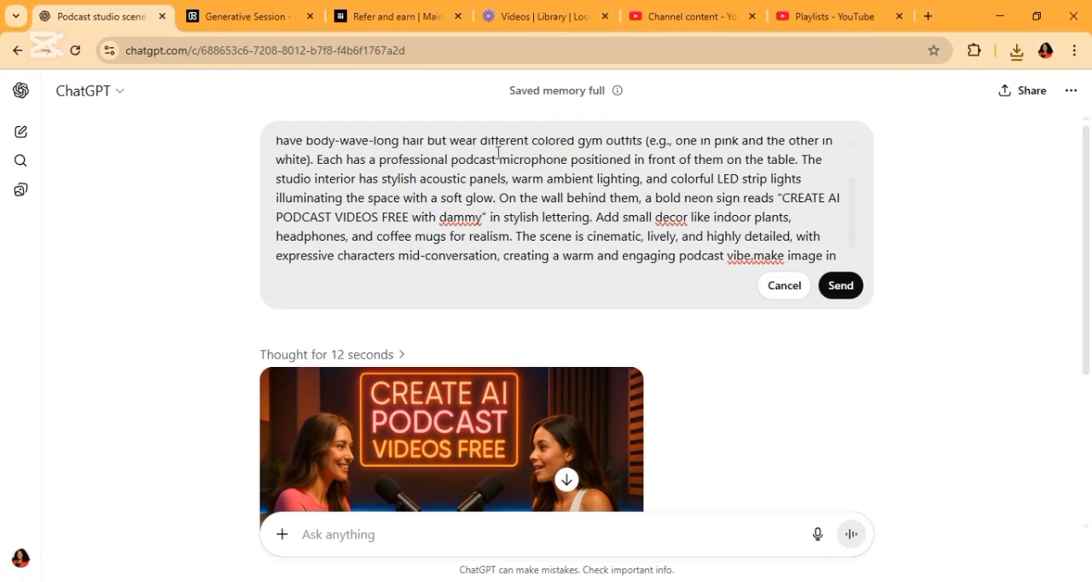
Change the characters' skin description to "caramel" and resend the edited prompt
{"action": "scroll", "coordinate": [851, 170], "scroll_direction": "up", "scroll_amount": 1}
{"action": "left_click", "coordinate": [711, 147]}
{"action": "key", "text": "BackSpace"}
{"action": "key", "text": "BackSpace"}
{"action": "key", "text": "BackSpace"}
{"action": "key", "text": "BackSpace"}
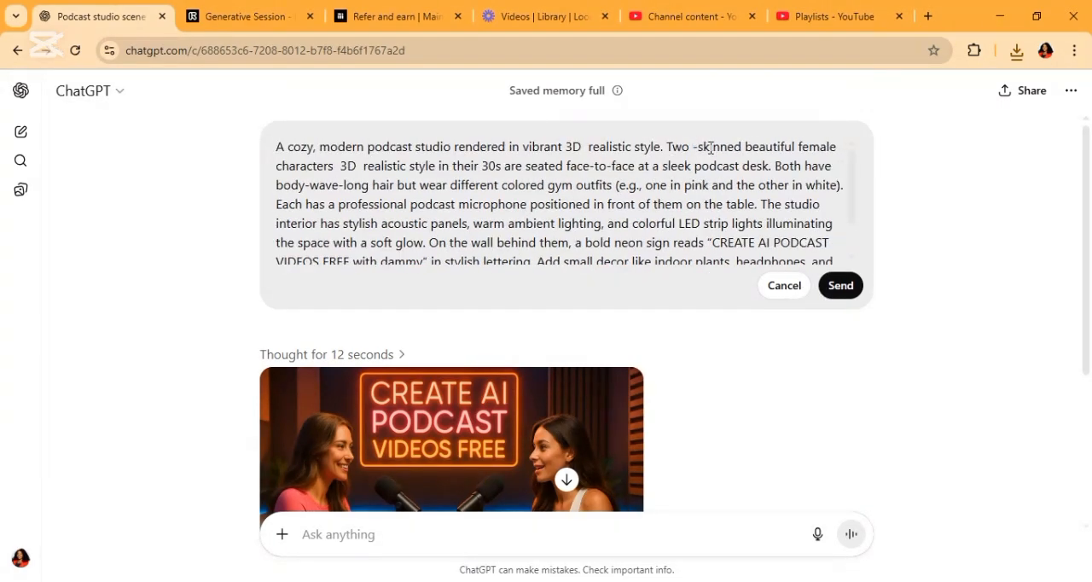
{"action": "type", "text": "caramel"}
{"action": "left_click", "coordinate": [839, 287]}
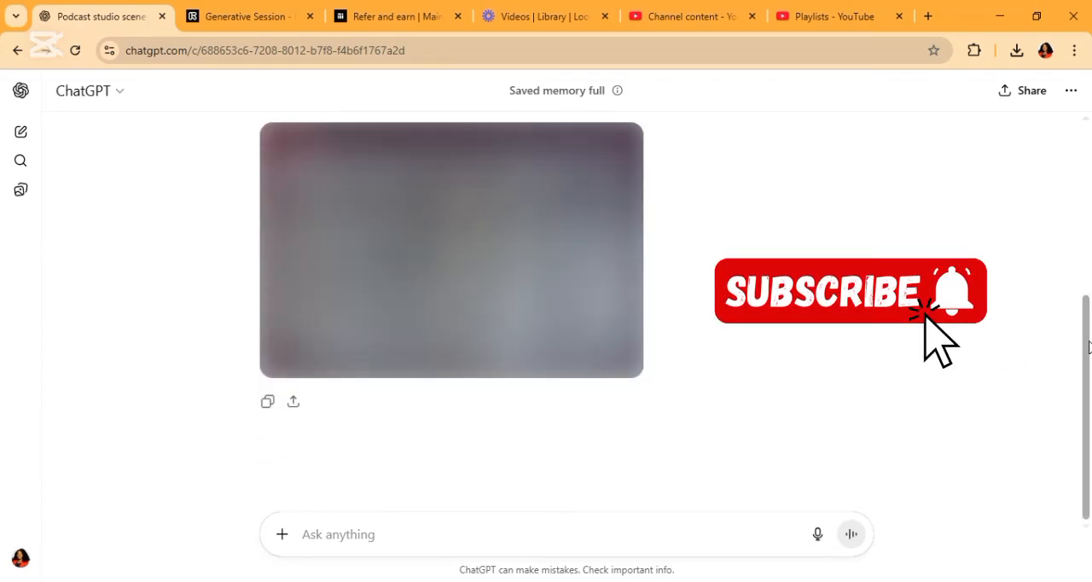
Download the regenerated podcast image with the extended neon sign
{"action": "left_click_drag", "start_coordinate": [1090, 336], "coordinate": [1074, 280]}
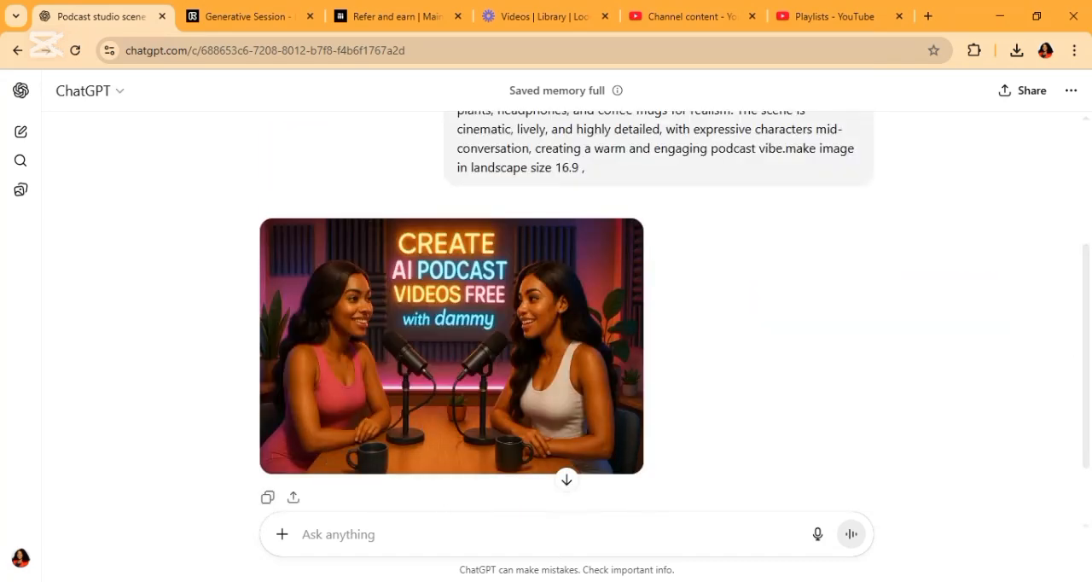
{"action": "left_click", "coordinate": [344, 458]}
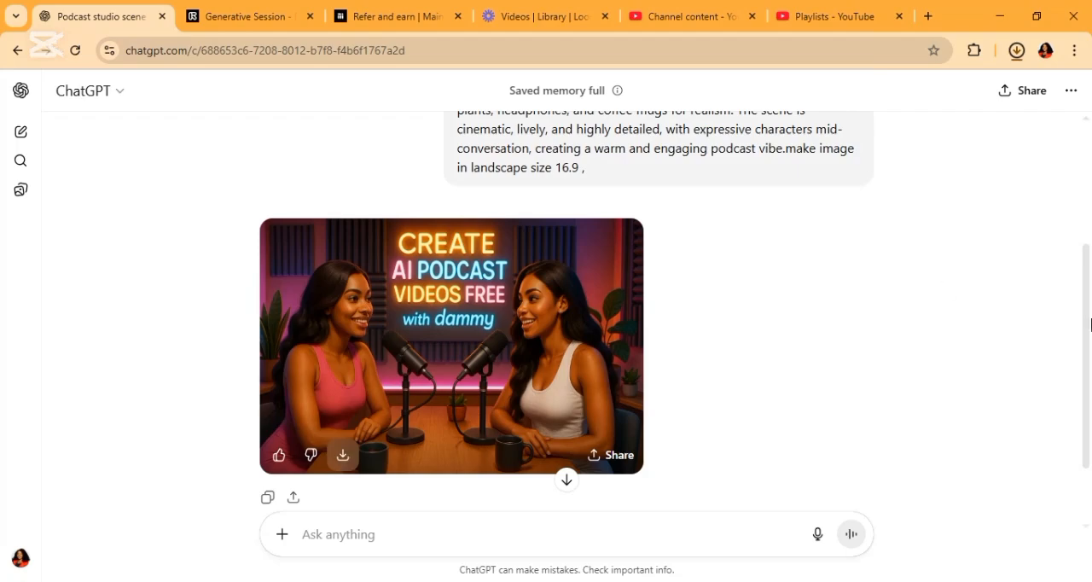
{"action": "left_click_drag", "start_coordinate": [1091, 324], "coordinate": [1091, 420]}
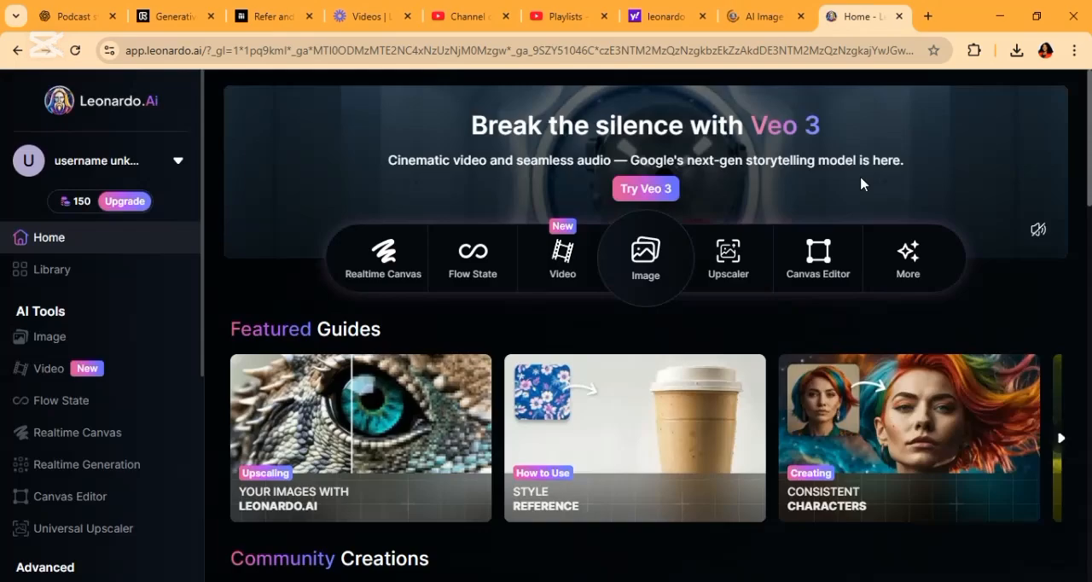
Switch to Leonardo.Ai and open image creation, agreeing to the Terms of Service and promotional updates and dismissing the Omni-Models introduction
{"action": "left_click", "coordinate": [78, 342]}
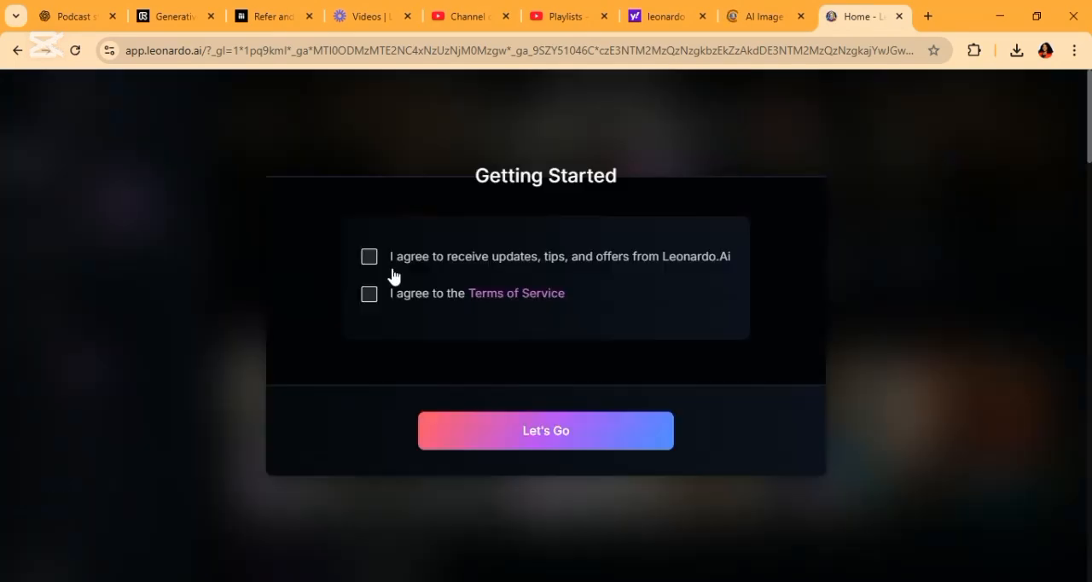
{"action": "left_click", "coordinate": [368, 344]}
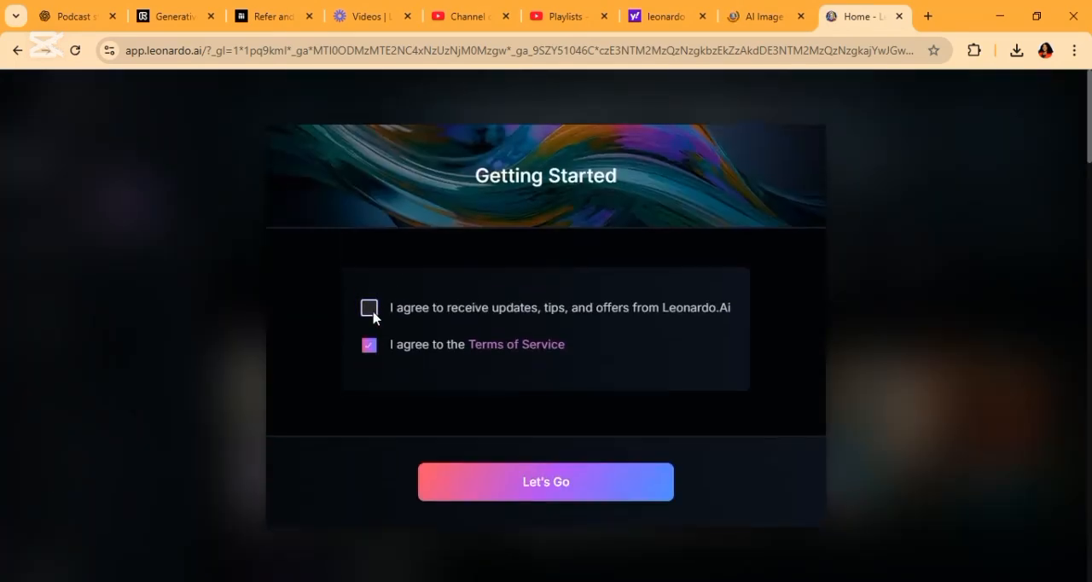
{"action": "left_click", "coordinate": [369, 308]}
{"action": "left_click", "coordinate": [544, 483]}
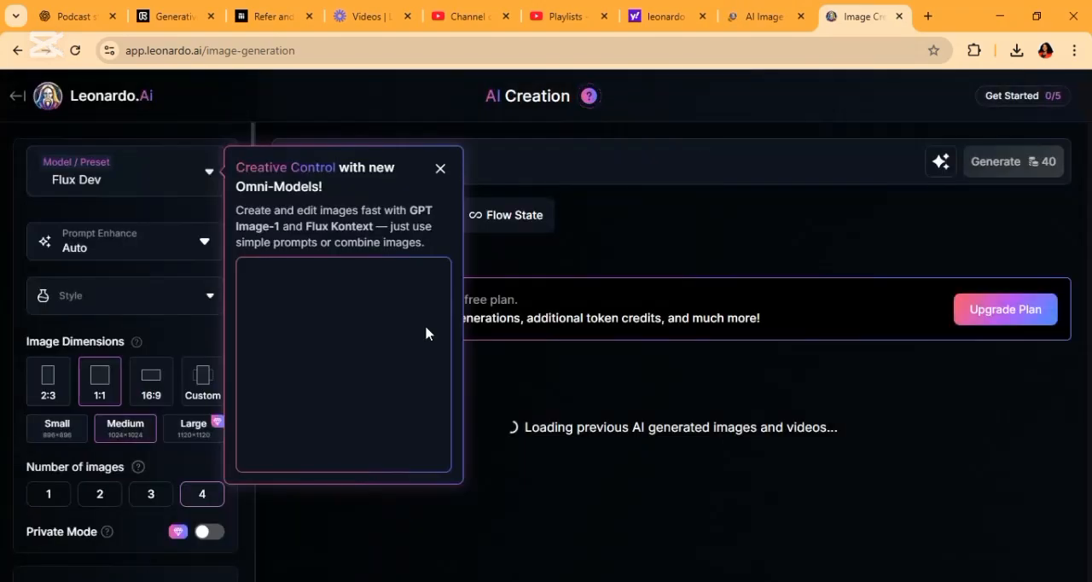
{"action": "left_click", "coordinate": [439, 170]}
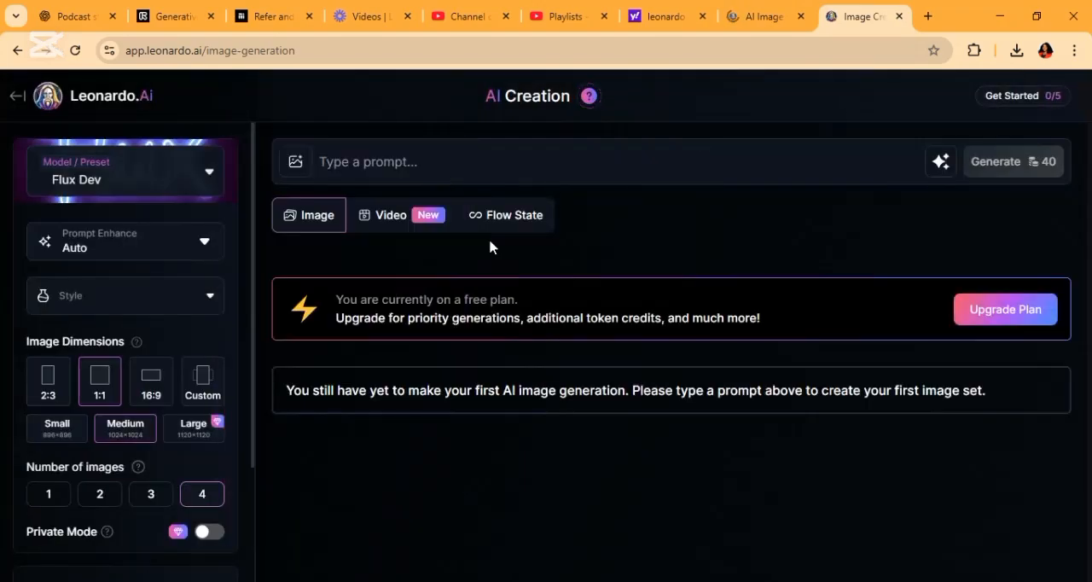
Paste the podcast studio prompt with dark-skinned characters and generate four Flux Dev images in 16:9
{"action": "left_click", "coordinate": [481, 170]}
{"action": "type", "text": "A cozy, modern podcast studio rendered in vibrant 3D  realistic style. Two dark-skinned beautiful female characters  3D realistic style in their 20s are seated face-to-face at a sleek podcast desk. Both have body wave long hair but wear different colored gym outfits (e.g., one in pink, the other in teal). Each has a professional podcast microphone positioned in front of them on the table. The studio interior has stylish acoustic panels, warm ambient lighting, and colorful LED strip lights illuminating the space with a soft glow. On the wall behind them, a bold neon sign reads \"CREATE AI PODCAST VIDEOS FREE\" in stylish lettering. Add small decor like indoor plants, headphones, and coffee mugs for realism. The scene is cinematic, lively, and highly detailed, with expressive characters mid-conversation, creating a warm and engaging podcast vibe.make image in landscape size 16.9 ,"}
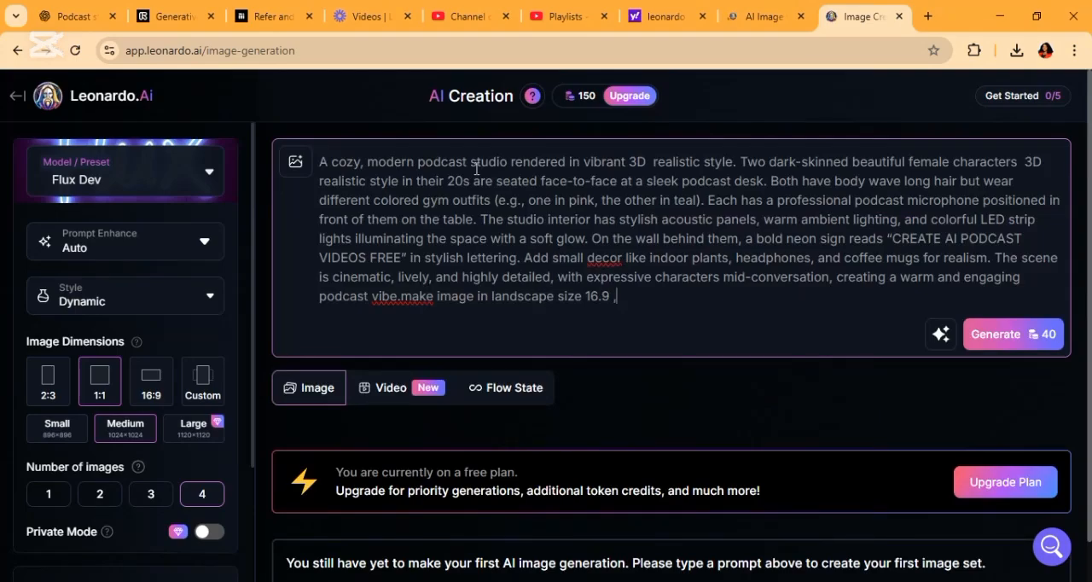
{"action": "left_click", "coordinate": [152, 384]}
{"action": "left_click_drag", "start_coordinate": [253, 371], "coordinate": [253, 476]}
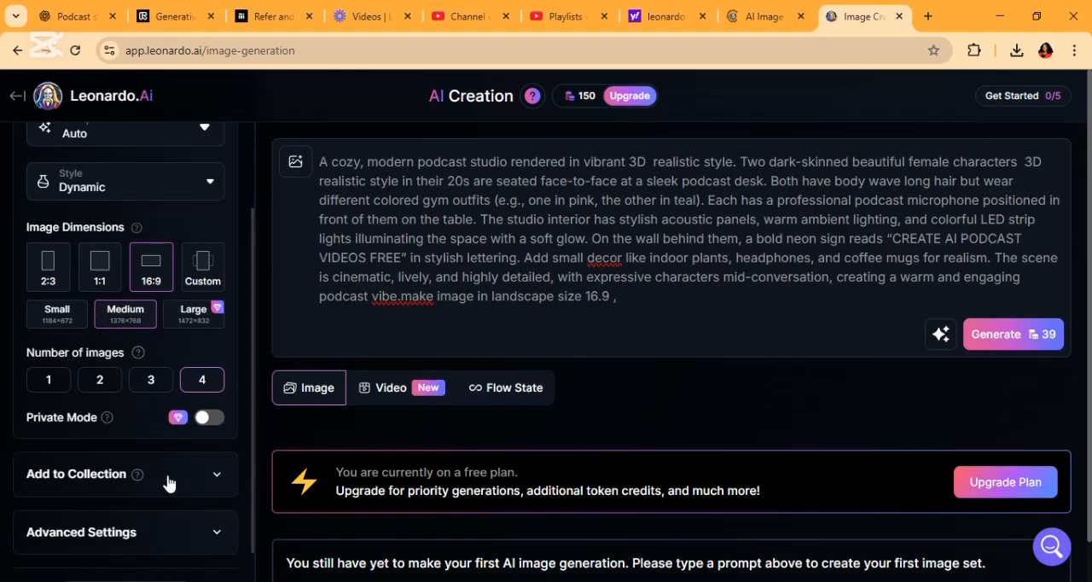
{"action": "left_click", "coordinate": [1027, 347]}
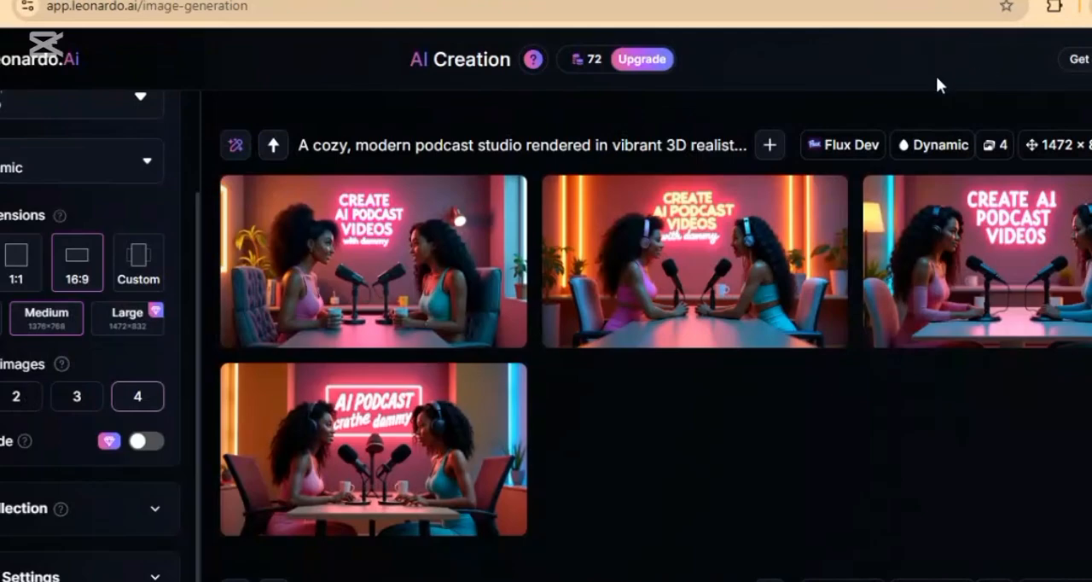
{"action": "mouse_move", "coordinate": [403, 259]}
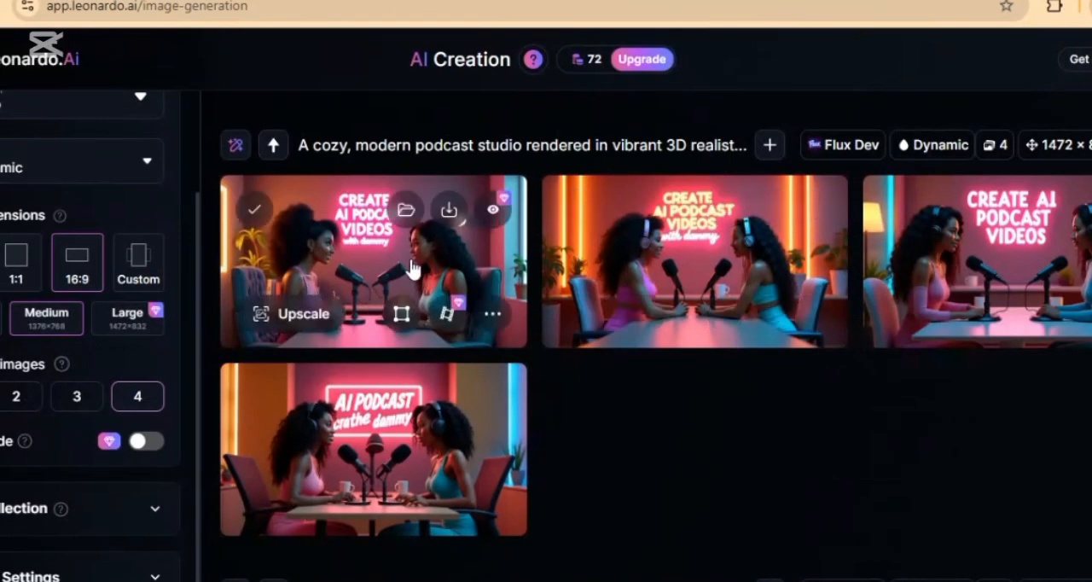
{"action": "mouse_move", "coordinate": [662, 277]}
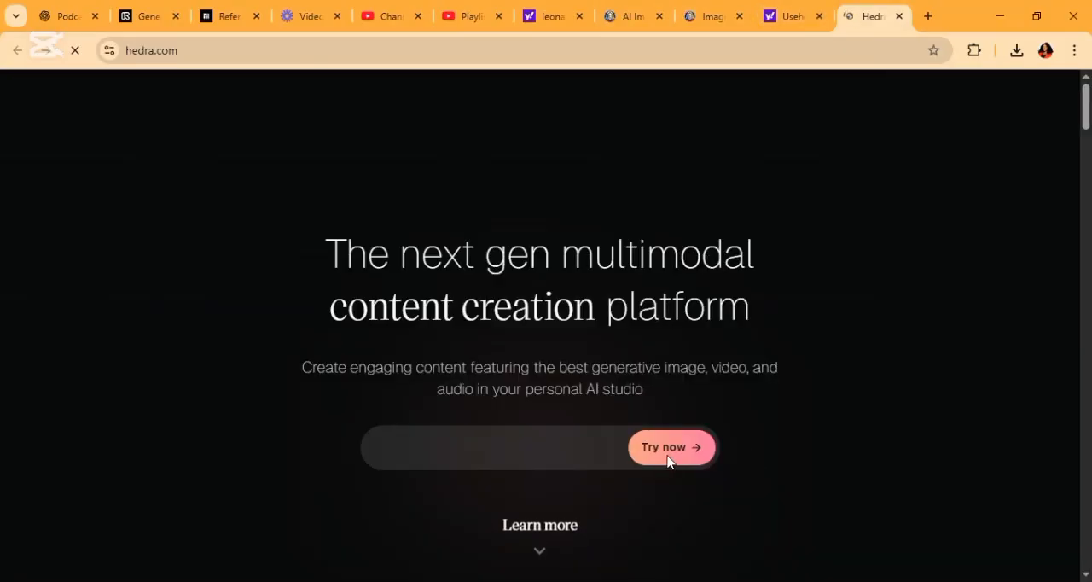
Switch to the Hedra website and sign up with a Google account
{"action": "left_click", "coordinate": [1024, 94]}
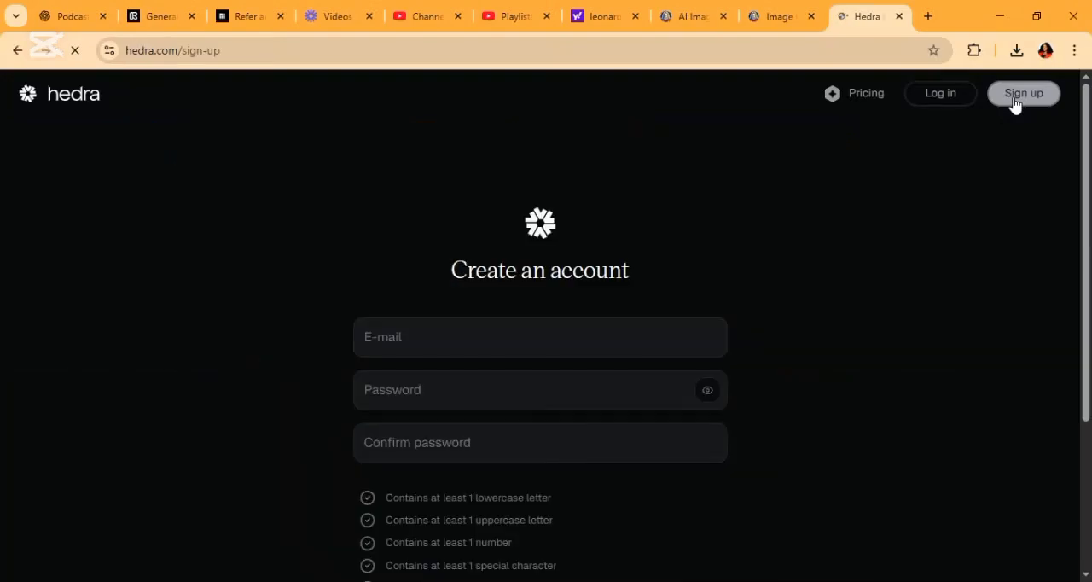
{"action": "scroll", "coordinate": [564, 512], "scroll_direction": "down", "scroll_amount": 3}
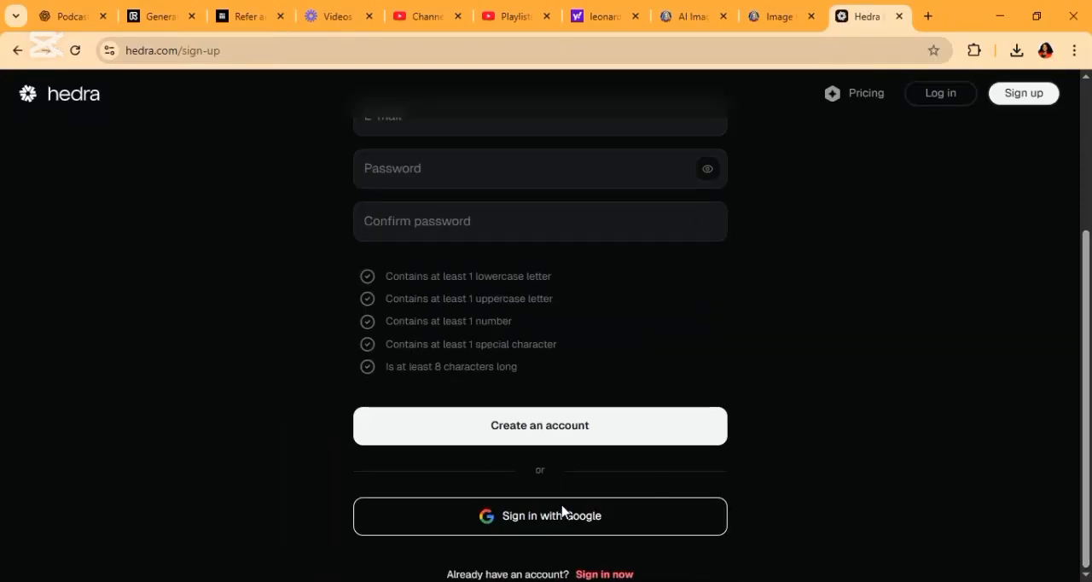
{"action": "left_click", "coordinate": [512, 514]}
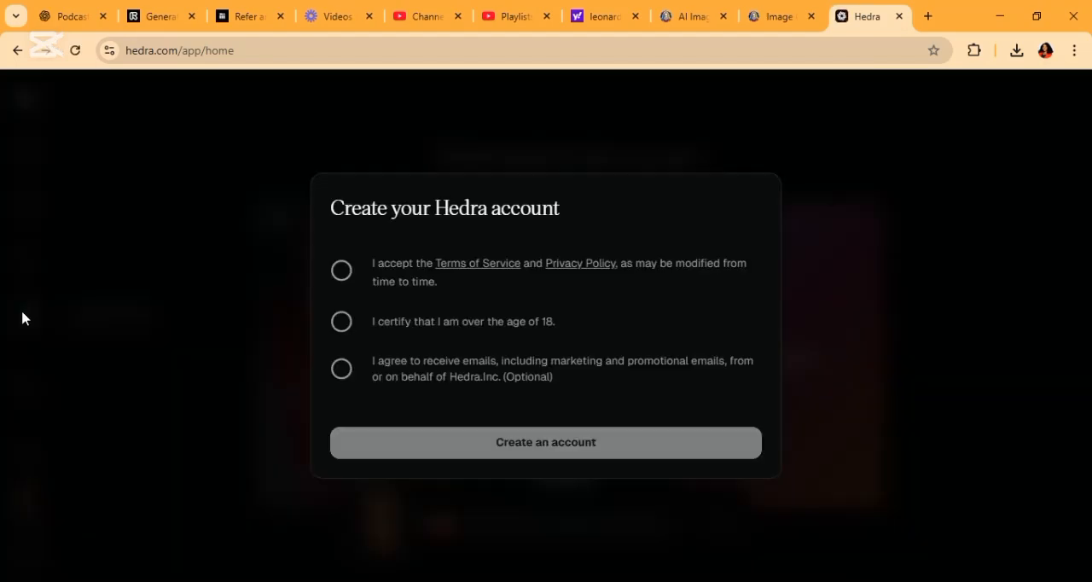
Accept Hedra's terms, the over-18 certification and the optional marketing emails, and create the account
{"action": "left_click", "coordinate": [341, 270]}
{"action": "left_click", "coordinate": [341, 322]}
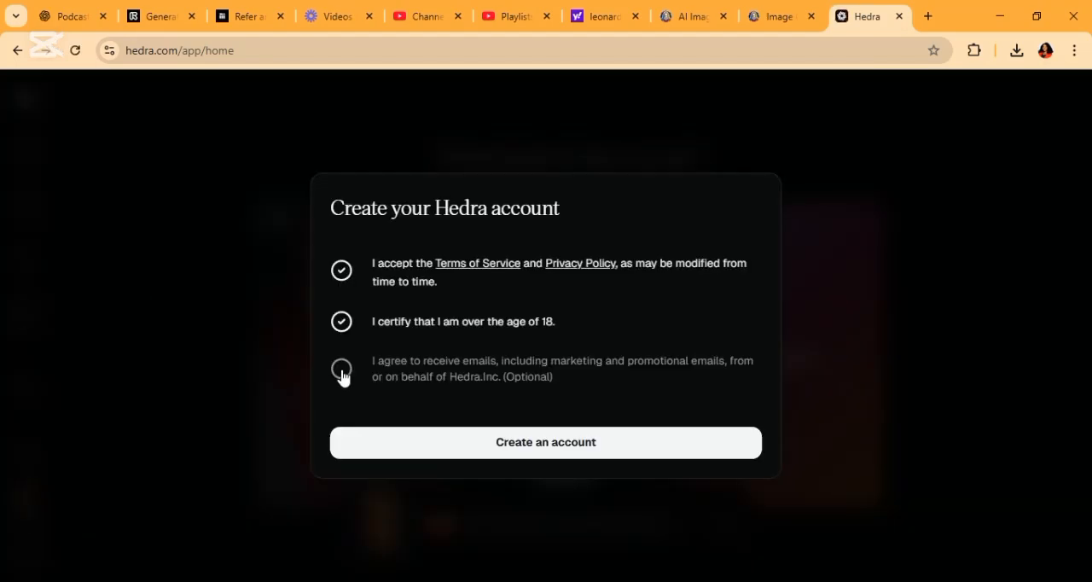
{"action": "left_click", "coordinate": [342, 369]}
{"action": "left_click", "coordinate": [550, 444]}
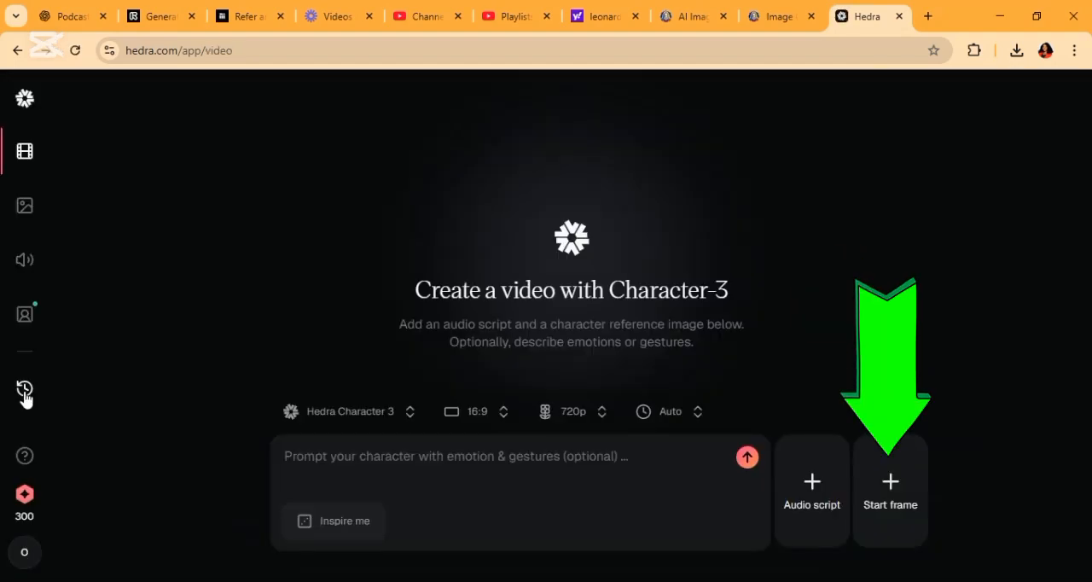
Upload the "Create AI Podcast Videos Free" studio image from the computer as the start frame
{"action": "left_click", "coordinate": [893, 488]}
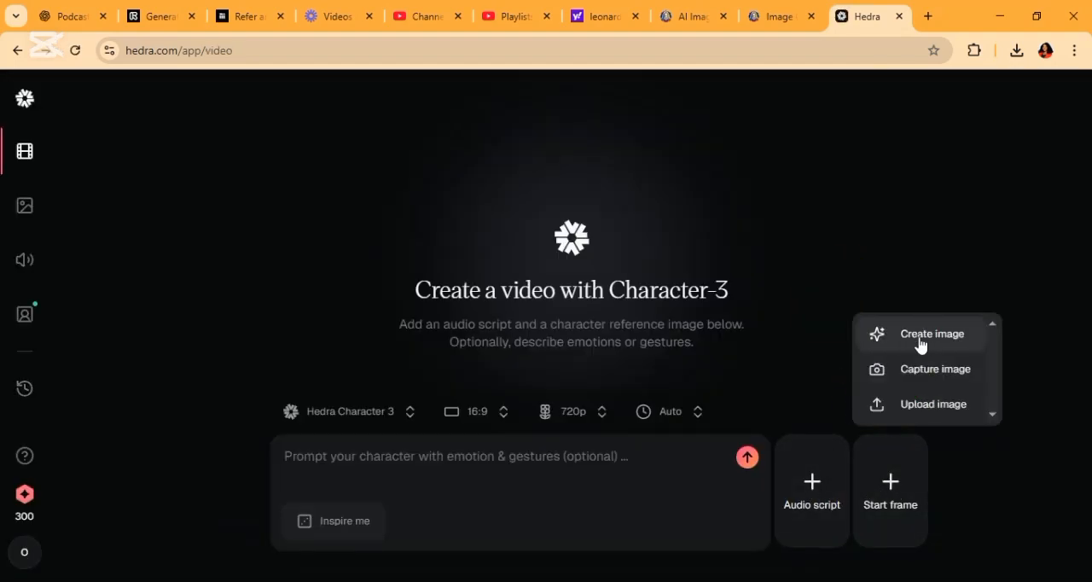
{"action": "left_click", "coordinate": [919, 407]}
{"action": "left_click", "coordinate": [563, 480]}
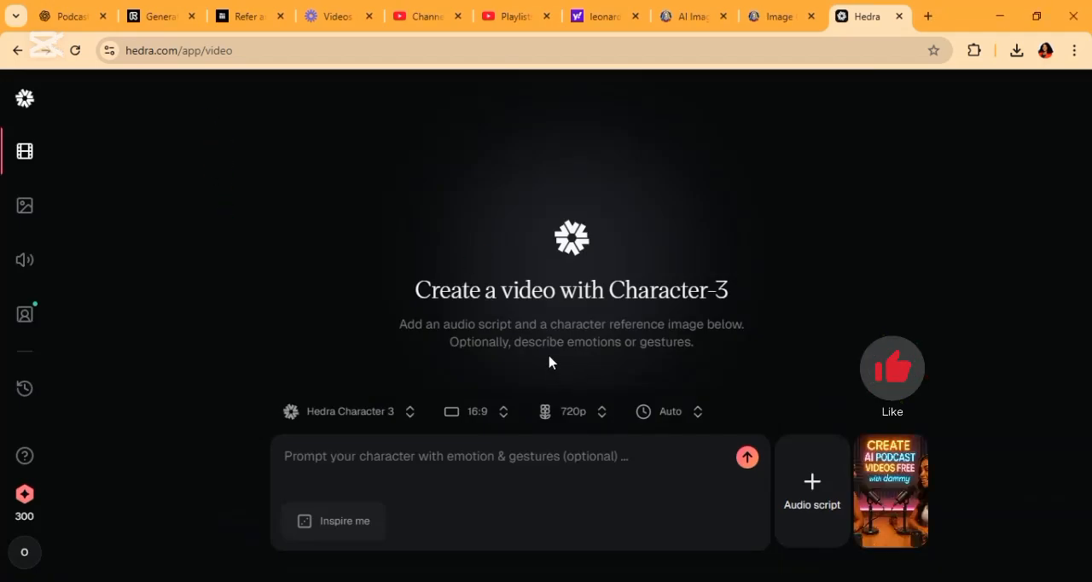
Upload the audio file "Timi-enhanced-v2 (1)_1_1_1" from the Music folder as the audio script
{"action": "left_click", "coordinate": [813, 486]}
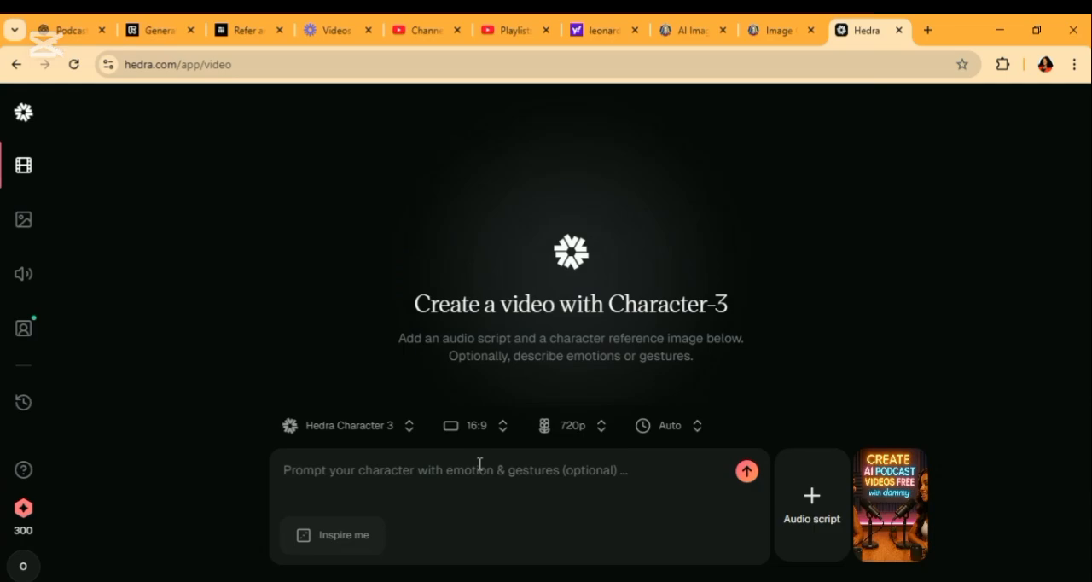
{"action": "left_click", "coordinate": [818, 507]}
{"action": "left_click", "coordinate": [826, 425]}
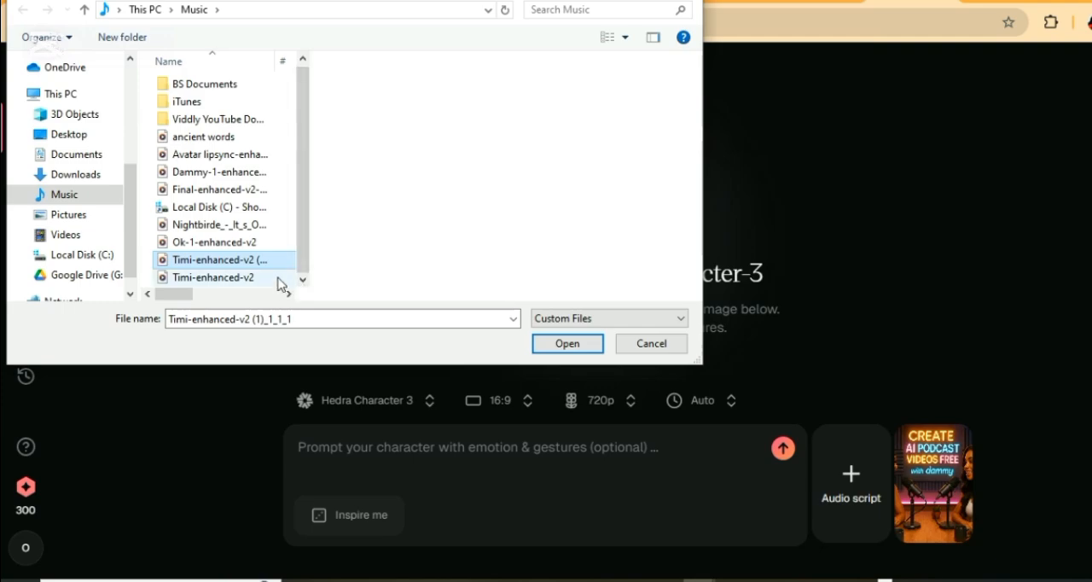
{"action": "left_click", "coordinate": [277, 277]}
{"action": "left_click", "coordinate": [273, 260]}
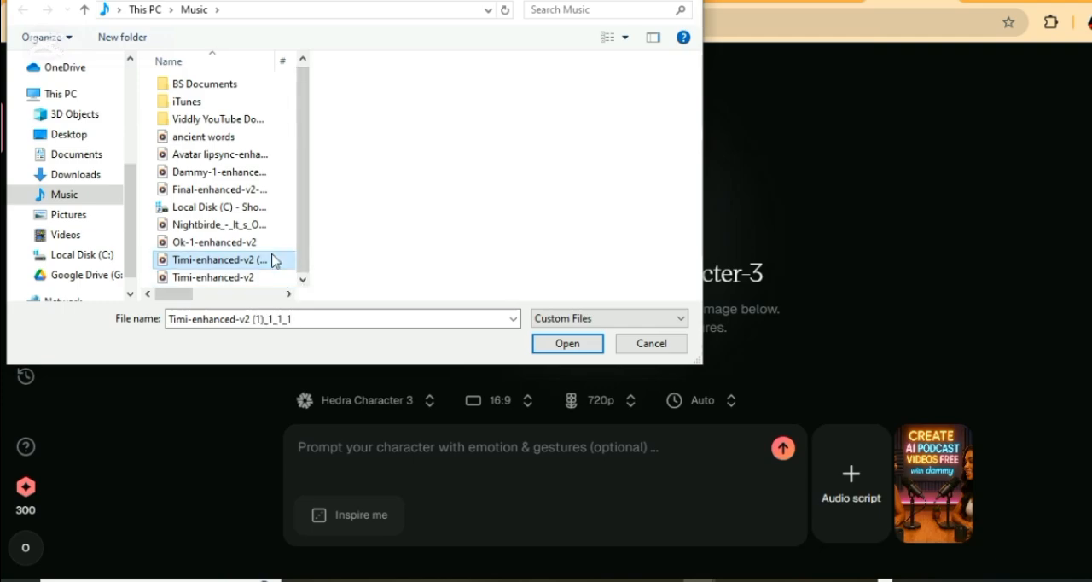
{"action": "left_click", "coordinate": [588, 344]}
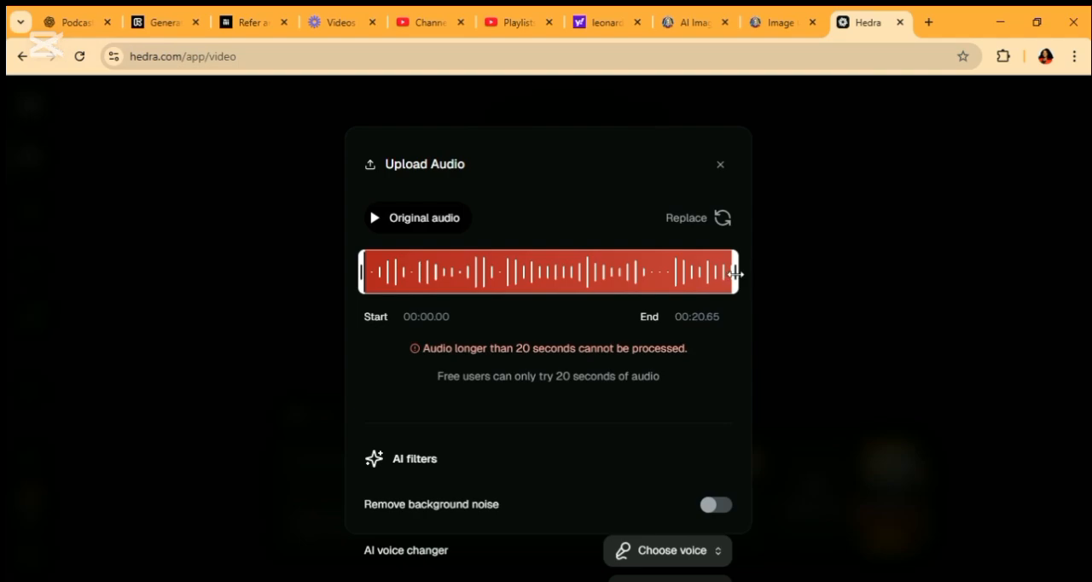
Trim the uploaded audio to end at 00:19.93 and add it to the video after previewing it
{"action": "left_click_drag", "start_coordinate": [734, 273], "coordinate": [713, 275]}
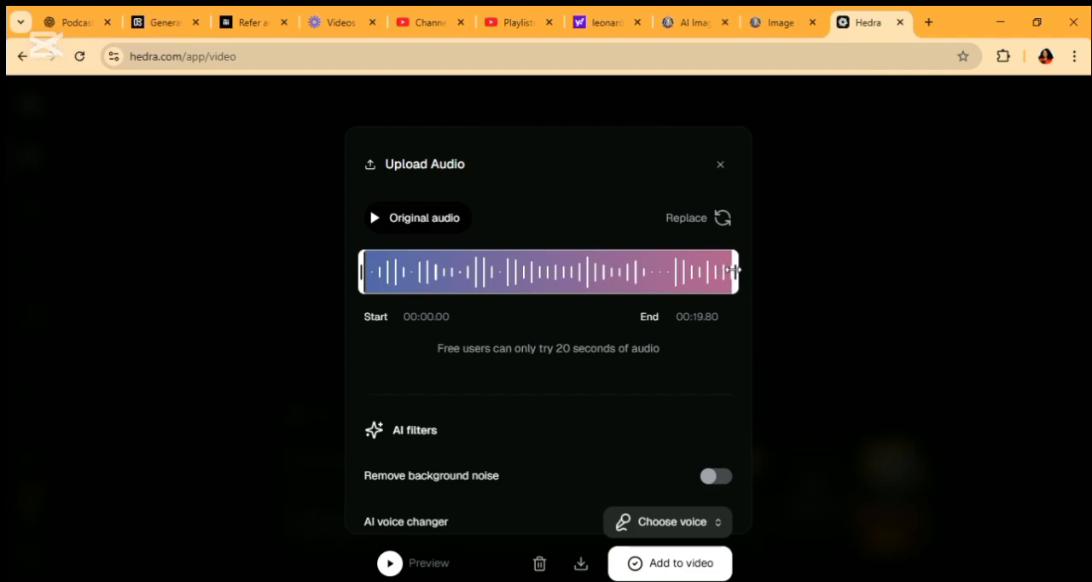
{"action": "left_click_drag", "start_coordinate": [740, 273], "coordinate": [733, 270]}
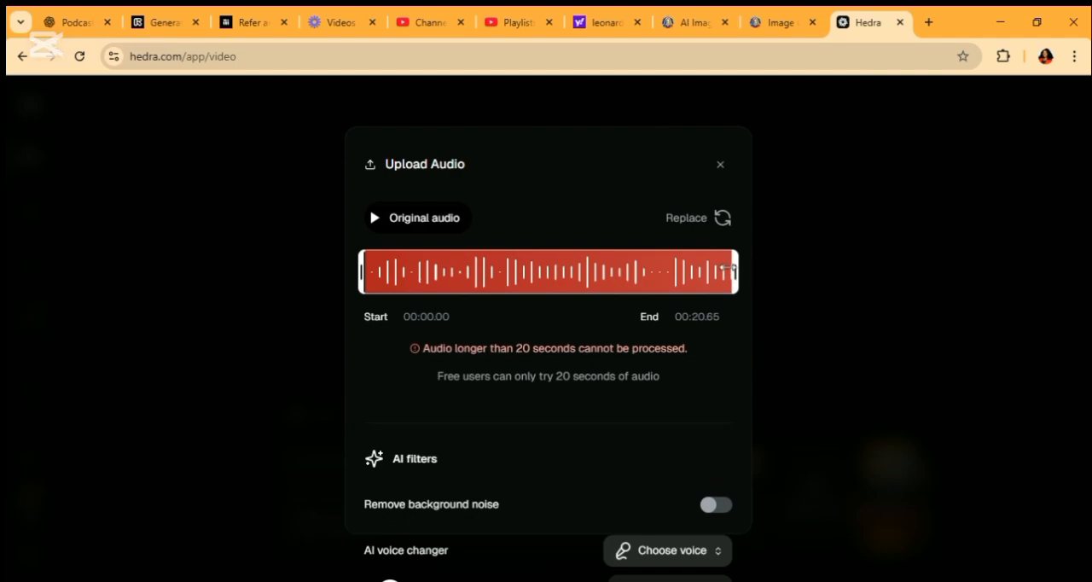
{"action": "left_click_drag", "start_coordinate": [727, 271], "coordinate": [714, 270]}
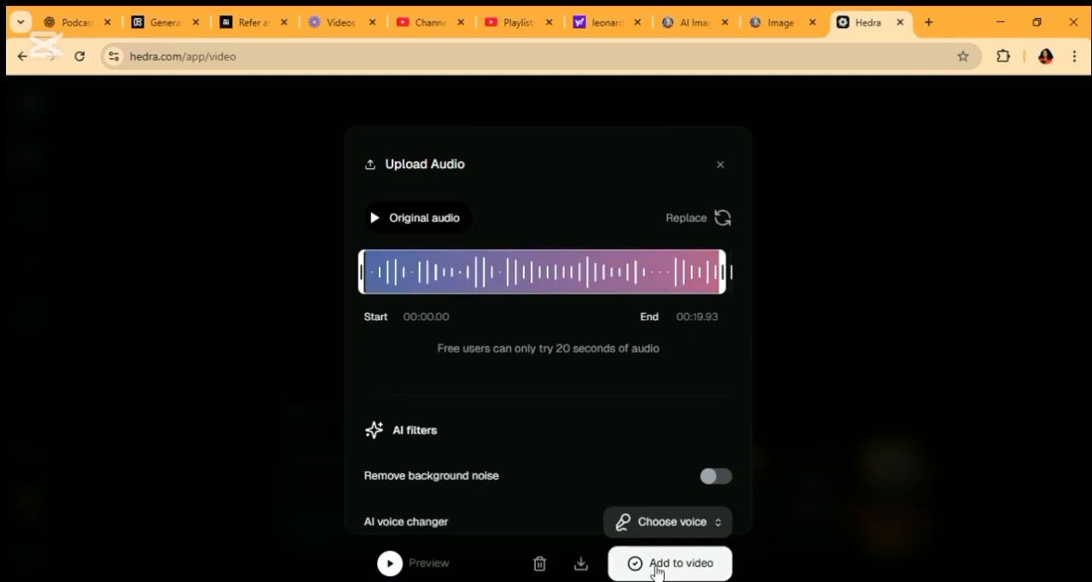
{"action": "left_click", "coordinate": [391, 564]}
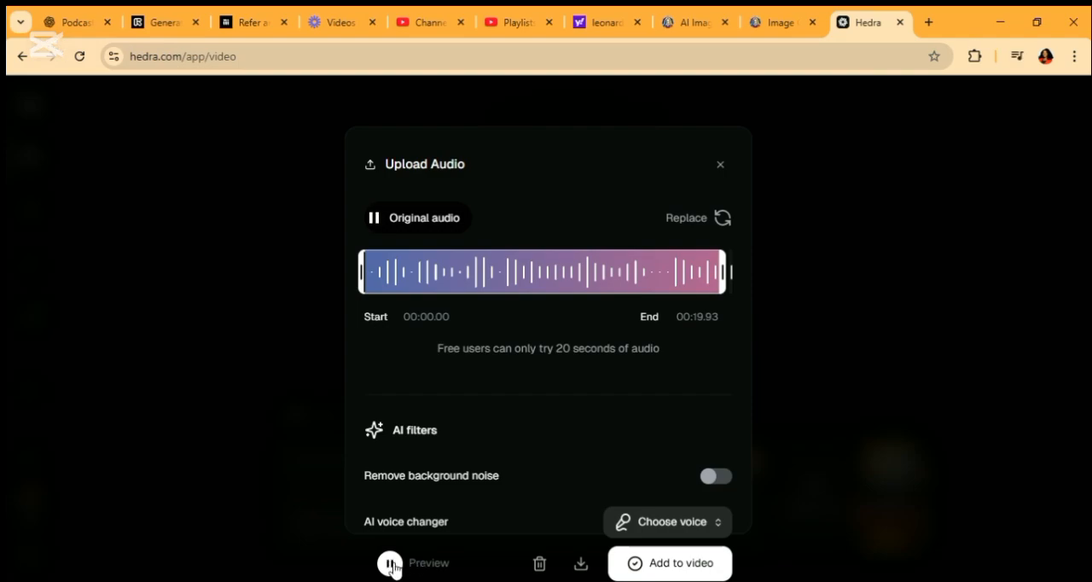
{"action": "left_click", "coordinate": [697, 569]}
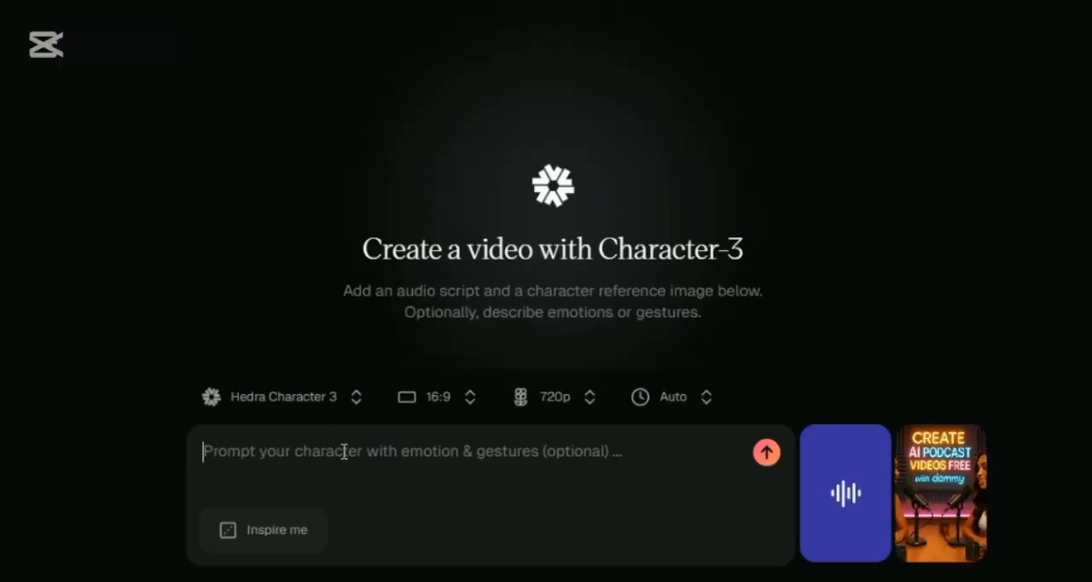
Begin the character prompt with "Make the character in the pink outfit lip sync the audio"
{"action": "type", "text": "Ma"}
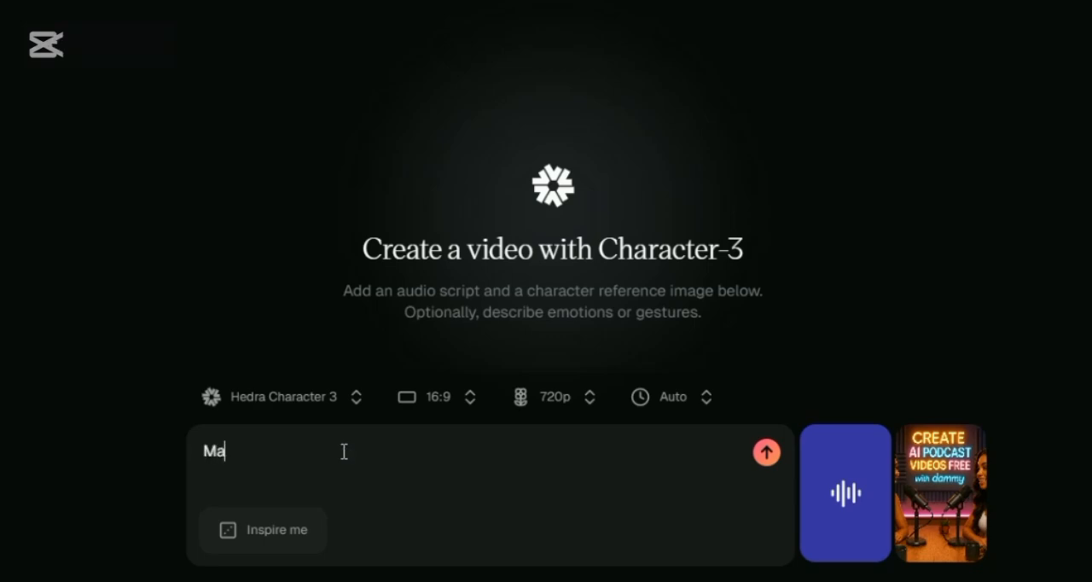
{"action": "type", "text": "ke the char"}
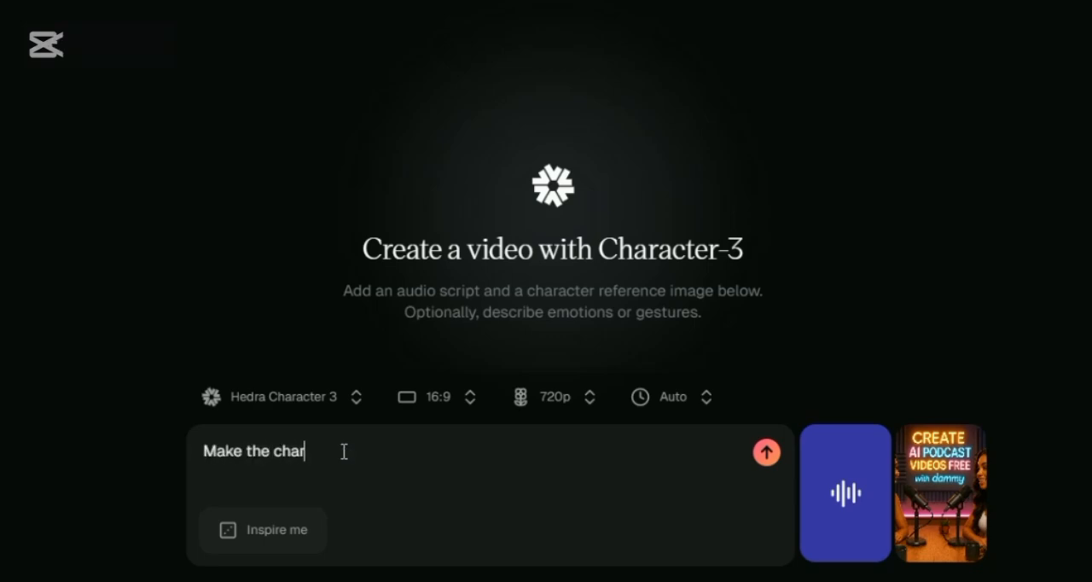
{"action": "type", "text": "acter in the"}
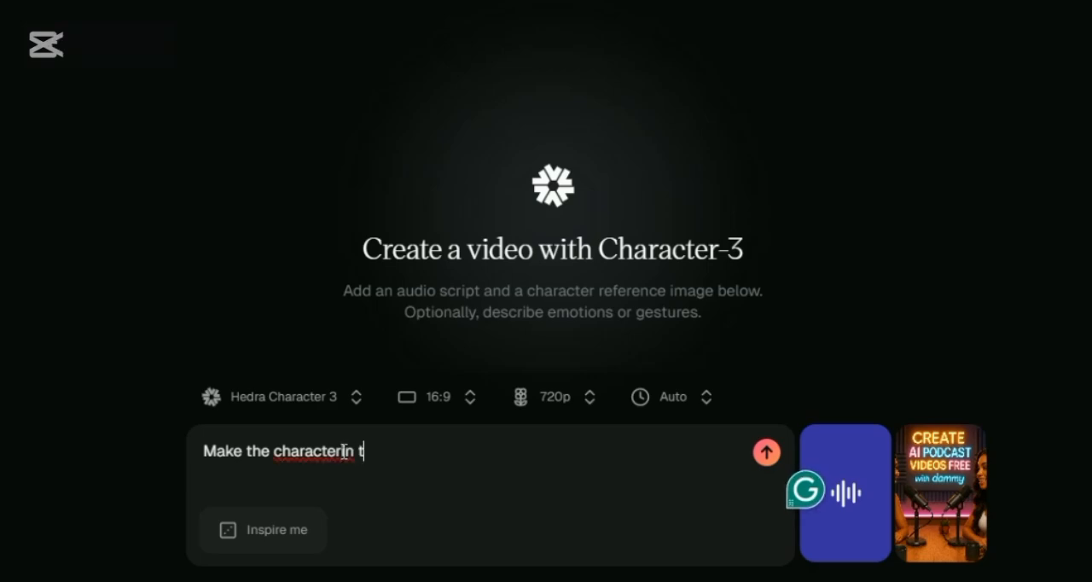
{"action": "type", "text": " pink"}
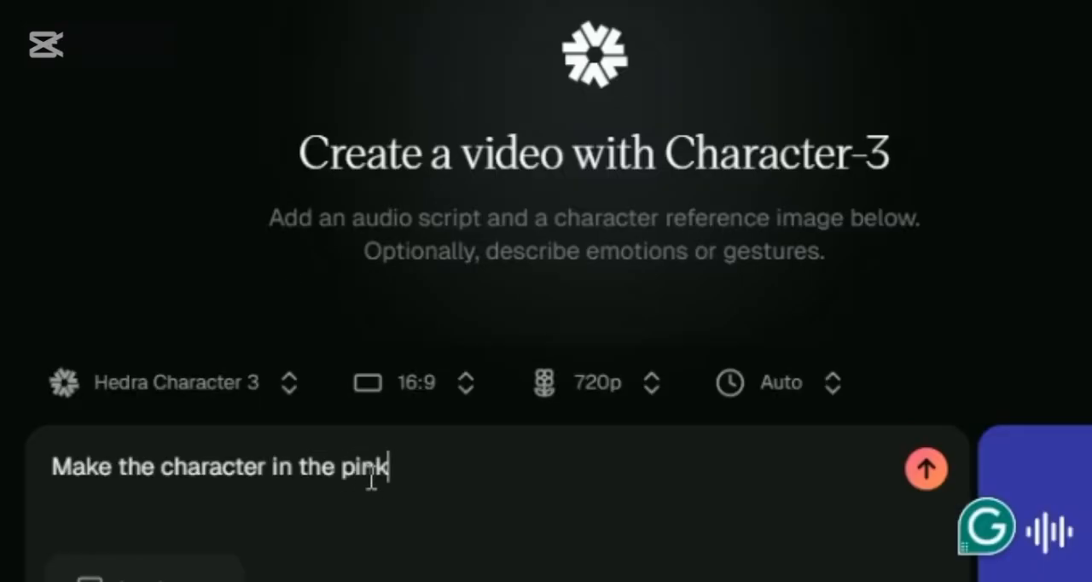
{"action": "type", "text": " outfit lip sync "}
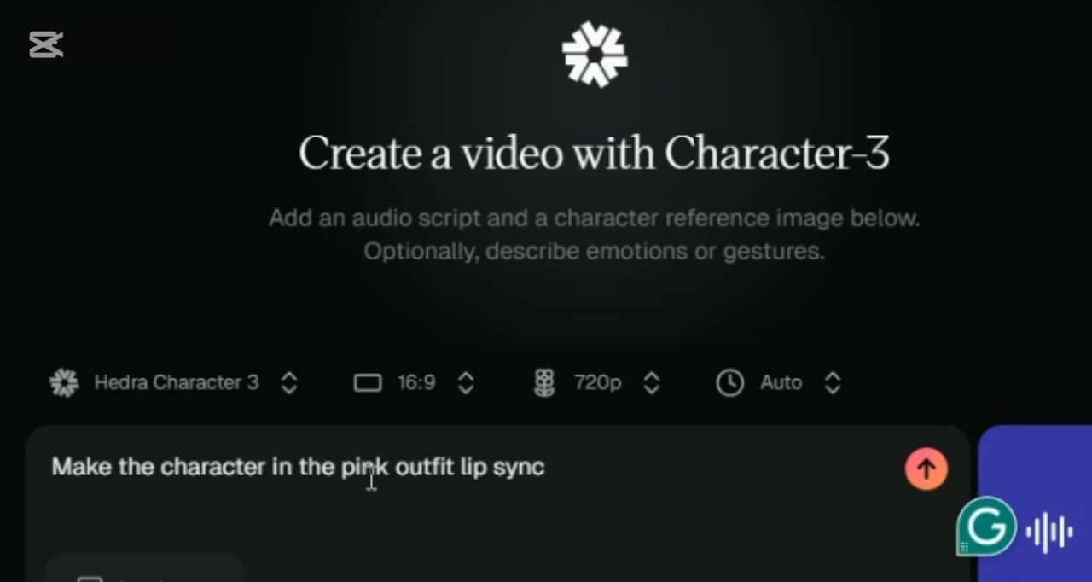
{"action": "type", "text": "the audio"}
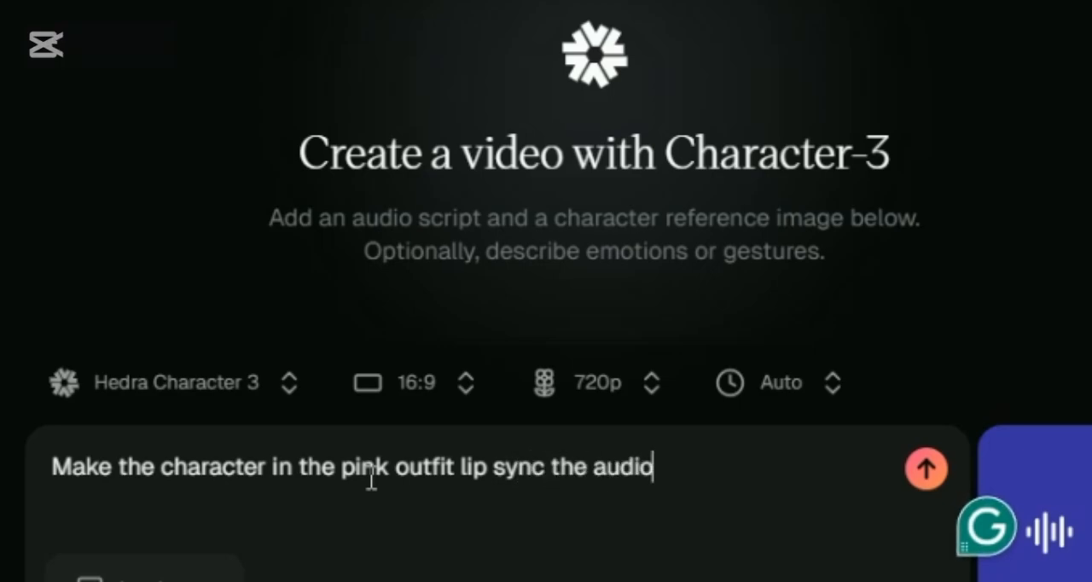
{"action": "type", "text": ", the character in the"}
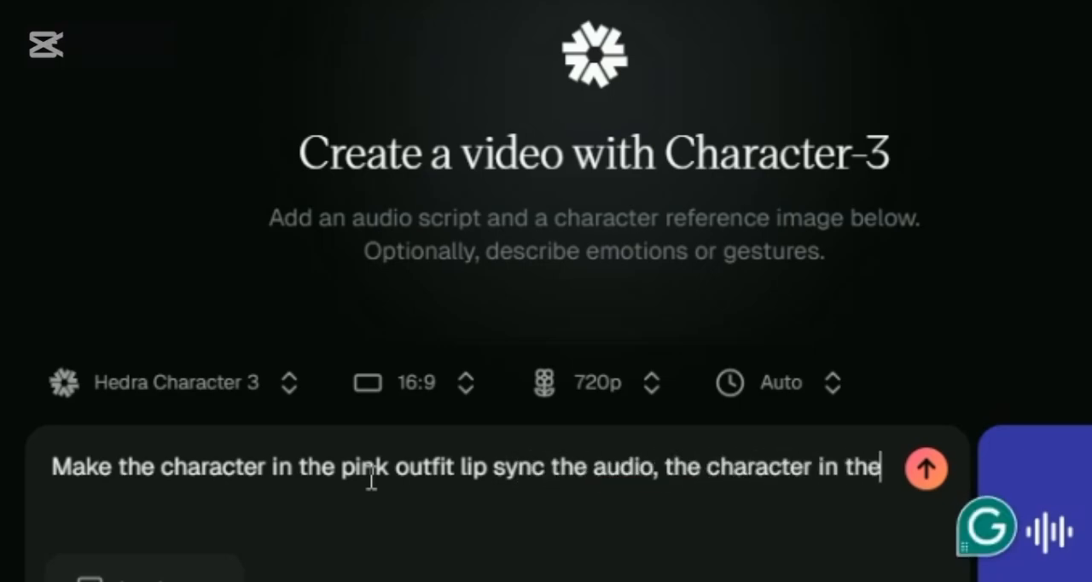
{"action": "type", "text": " pick outfit is the one si"}
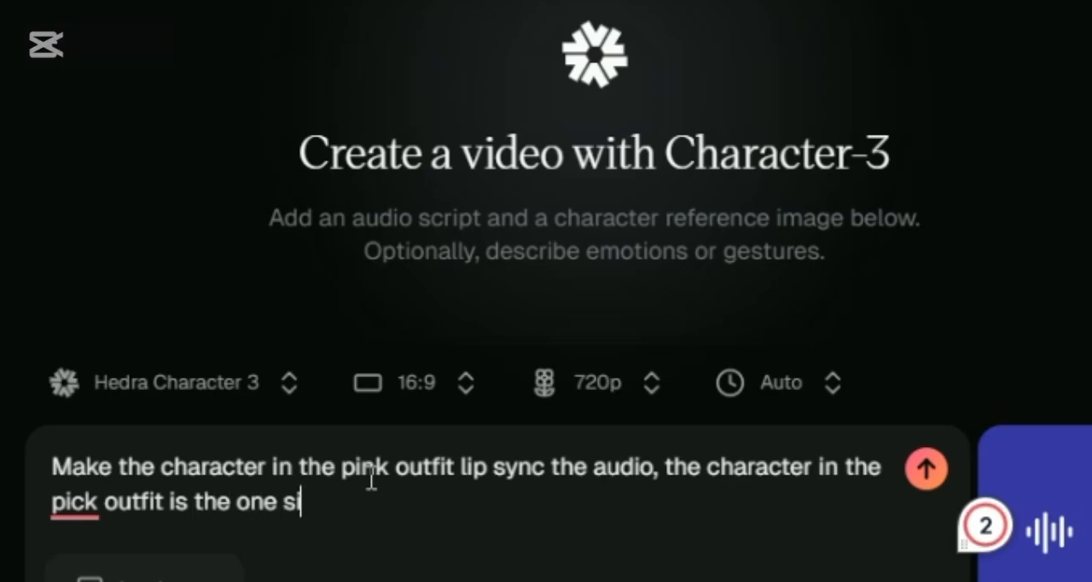
{"action": "type", "text": "tting at the right"}
Continue the prompt with ", the character in the pick outfit is the one sitting on the right side of the table."
{"action": "key", "text": "BackSpace"}
{"action": "key", "text": "BackSpace"}
{"action": "key", "text": "BackSpace"}
{"action": "key", "text": "BackSpace"}
{"action": "key", "text": "BackSpace"}
{"action": "key", "text": "BackSpace"}
{"action": "key", "text": "BackSpace"}
{"action": "key", "text": "BackSpace"}
{"action": "key", "text": "BackSpace"}
{"action": "key", "text": "BackSpace"}
{"action": "key", "text": "BackSpace"}
{"action": "key", "text": "BackSpace"}
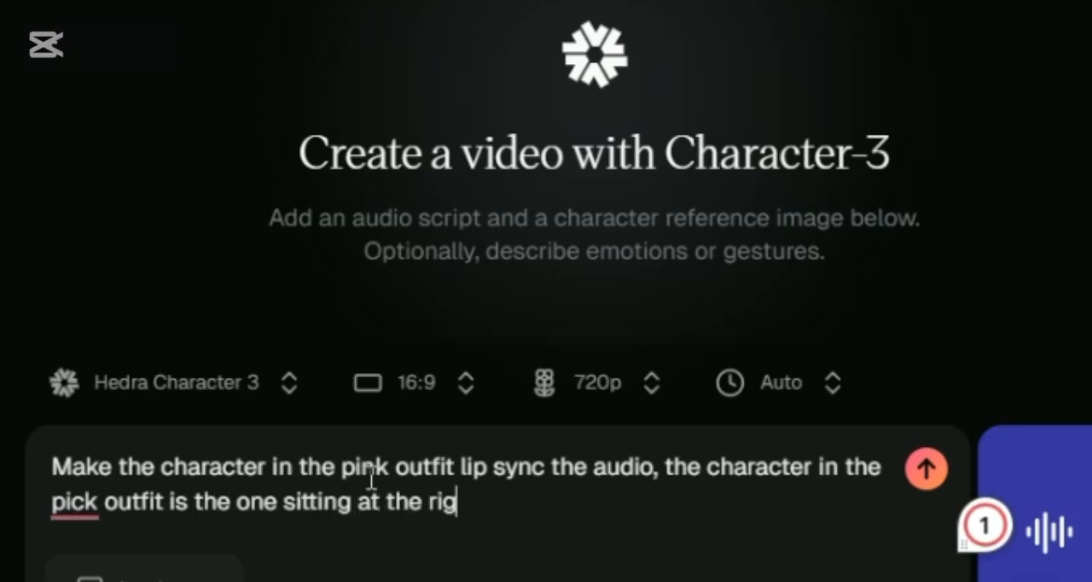
{"action": "type", "text": "on the right side of the table"}
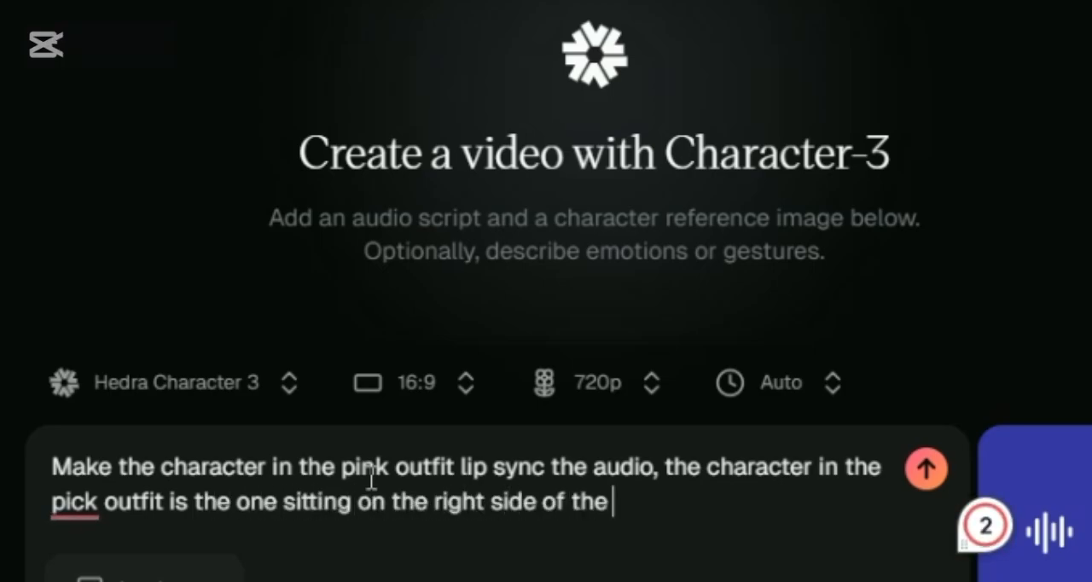
{"action": "type", "text": ". Ma"}
{"action": "key", "text": "BackSpace"}
{"action": "key", "text": "BackSpace"}
{"action": "key", "text": "BackSpace"}
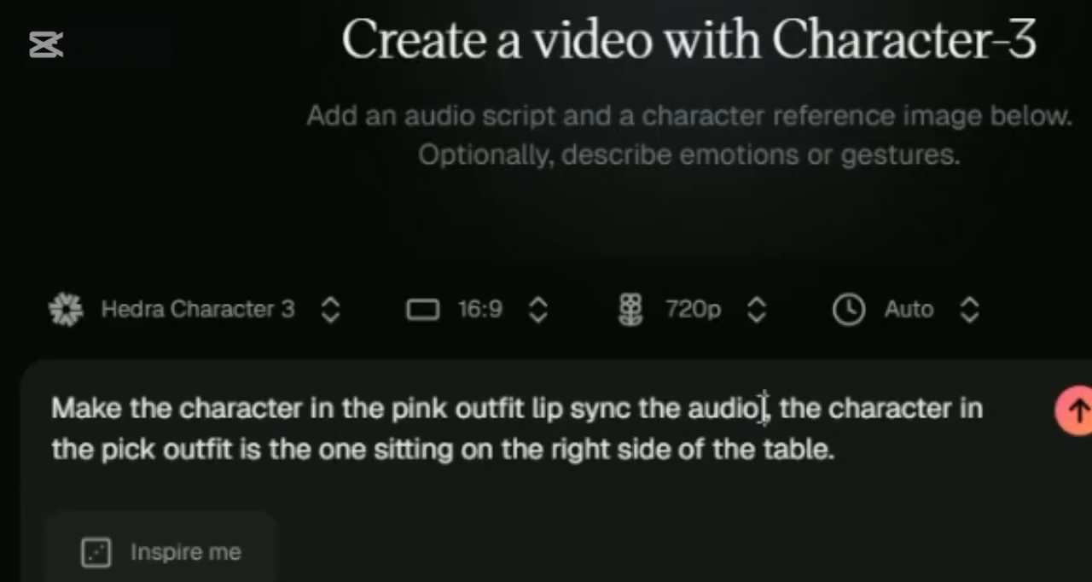
Replace the comma after "lip sync the audio" in the prompt with "and make some hand gestures"
{"action": "double_click", "coordinate": [764, 406]}
{"action": "type", "text": "and m"}
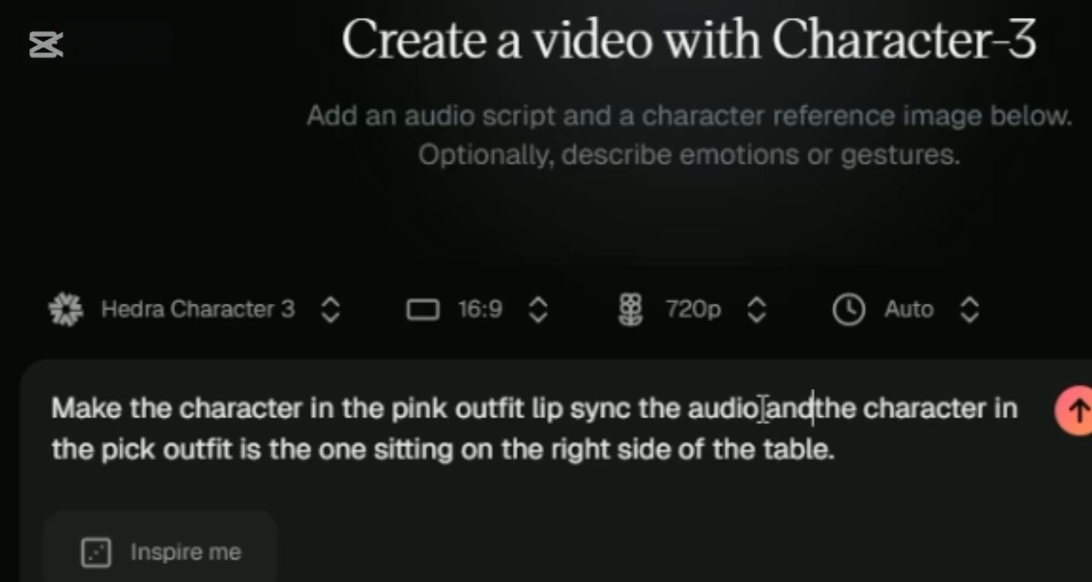
{"action": "type", "text": "ake some hand"}
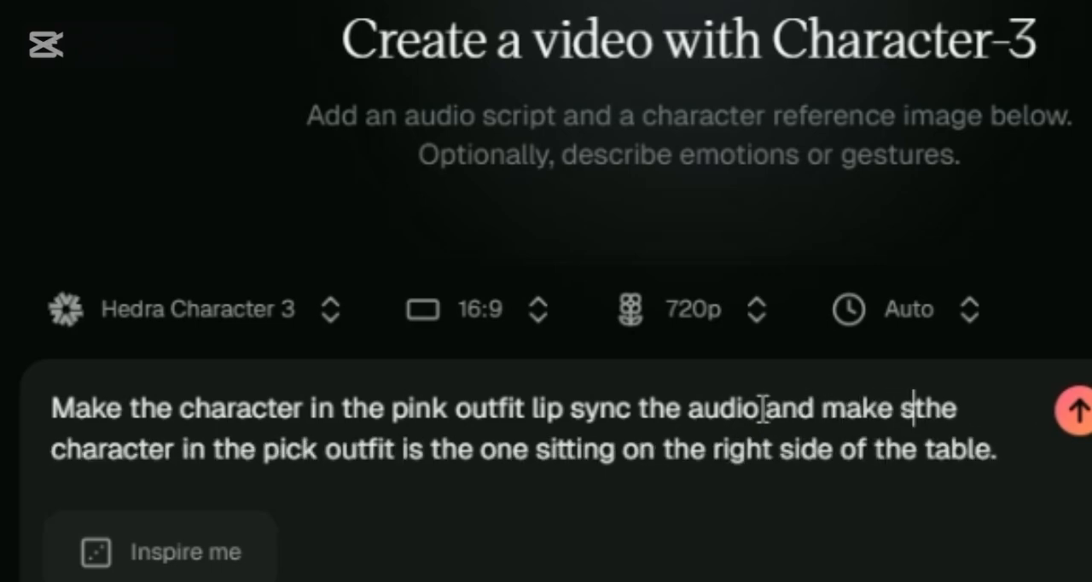
{"action": "type", "text": " ges"}
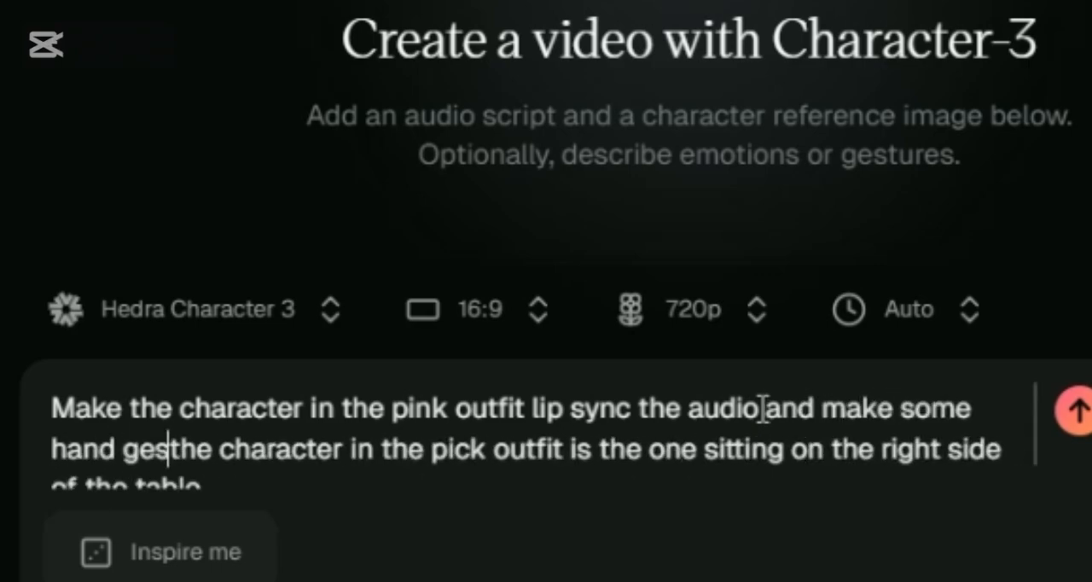
{"action": "type", "text": "tures"}
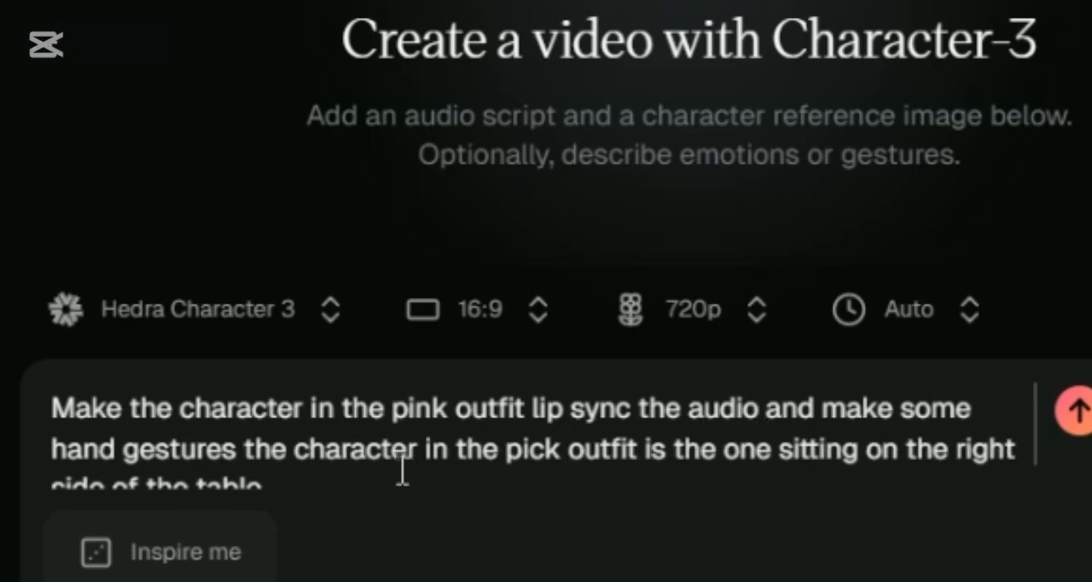
Add a new paragraph after a blank line, reading "While the character who is sitting on the left side of the table laug"
{"action": "left_click", "coordinate": [397, 465]}
{"action": "left_click", "coordinate": [403, 471]}
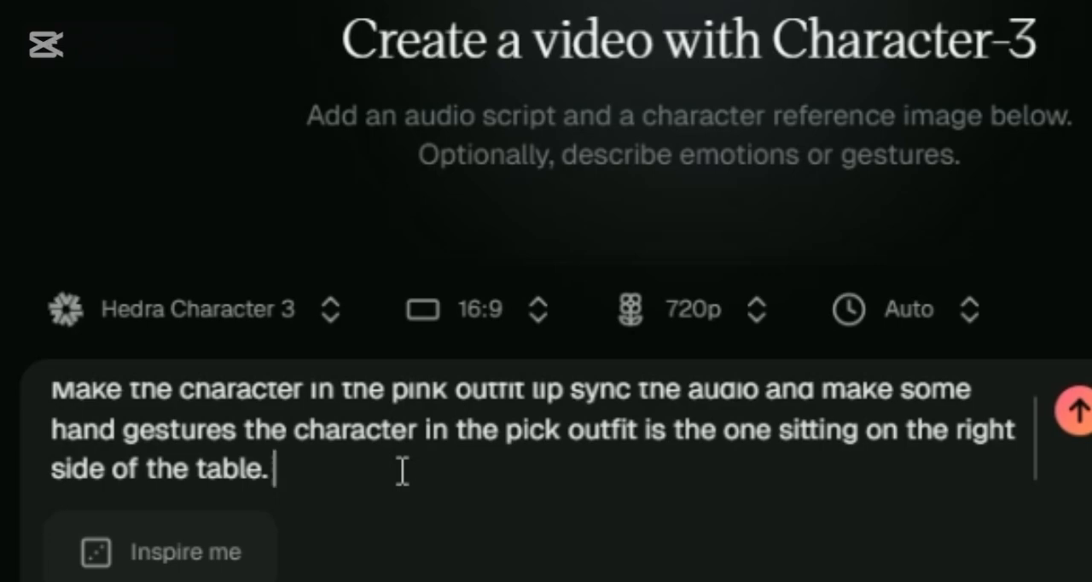
{"action": "key", "text": "Return"}
{"action": "key", "text": "Return"}
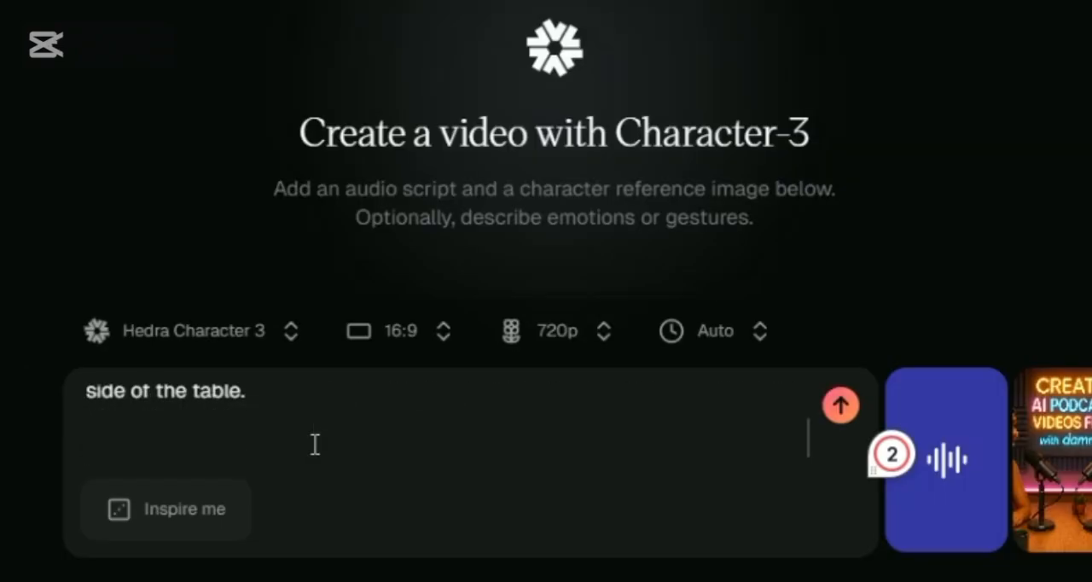
{"action": "type", "text": "While"}
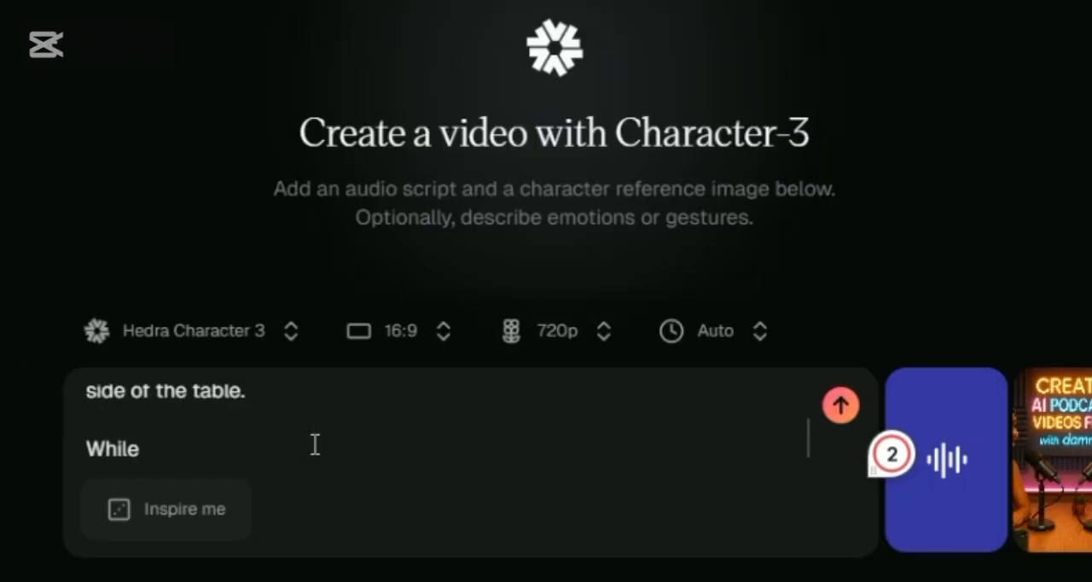
{"action": "type", "text": " the character who is si"}
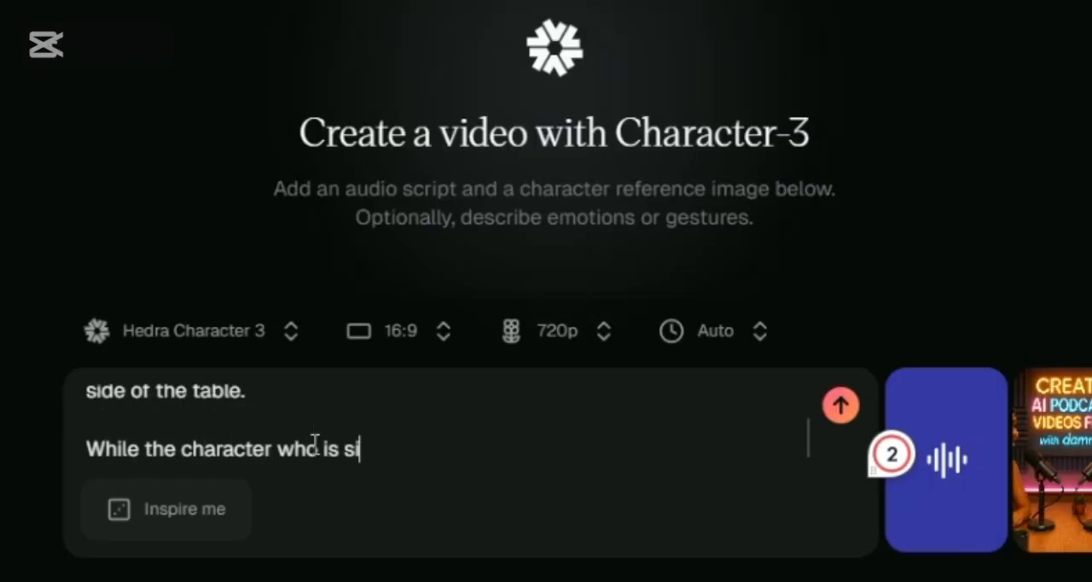
{"action": "type", "text": "tting on the lef"}
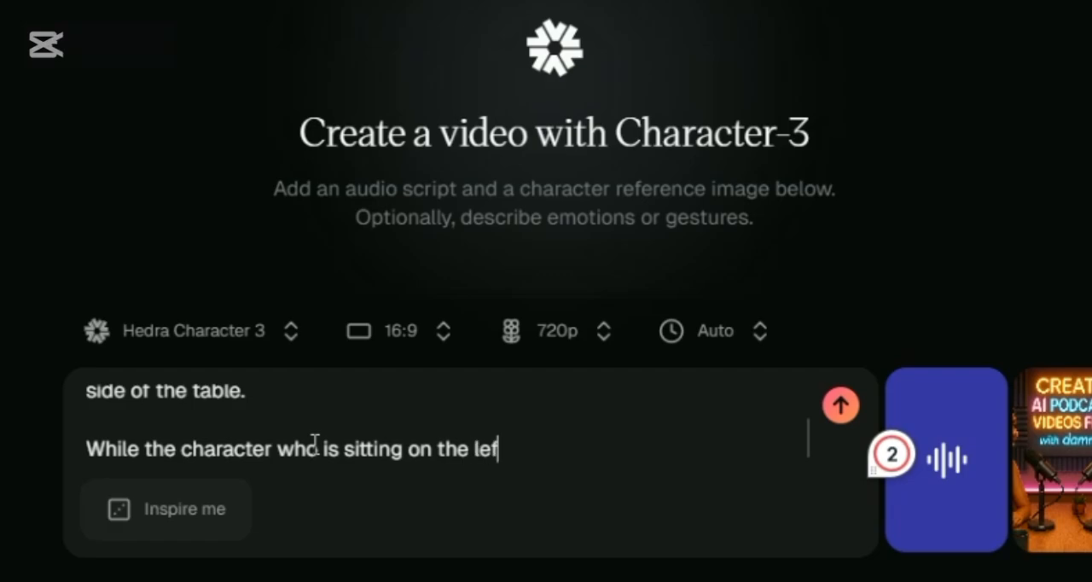
{"action": "type", "text": "t side of the table lau"}
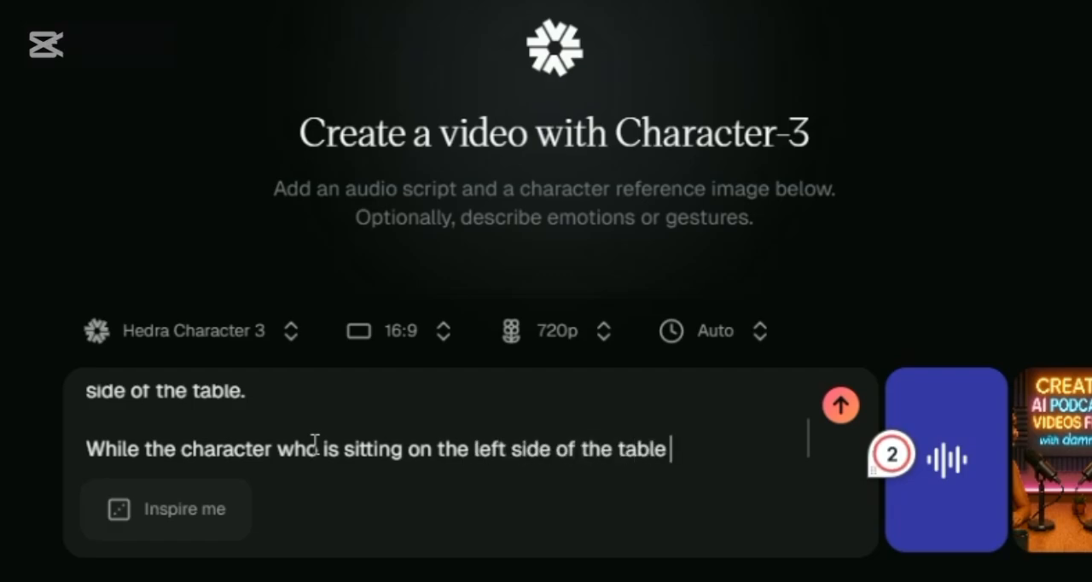
{"action": "type", "text": "g"}
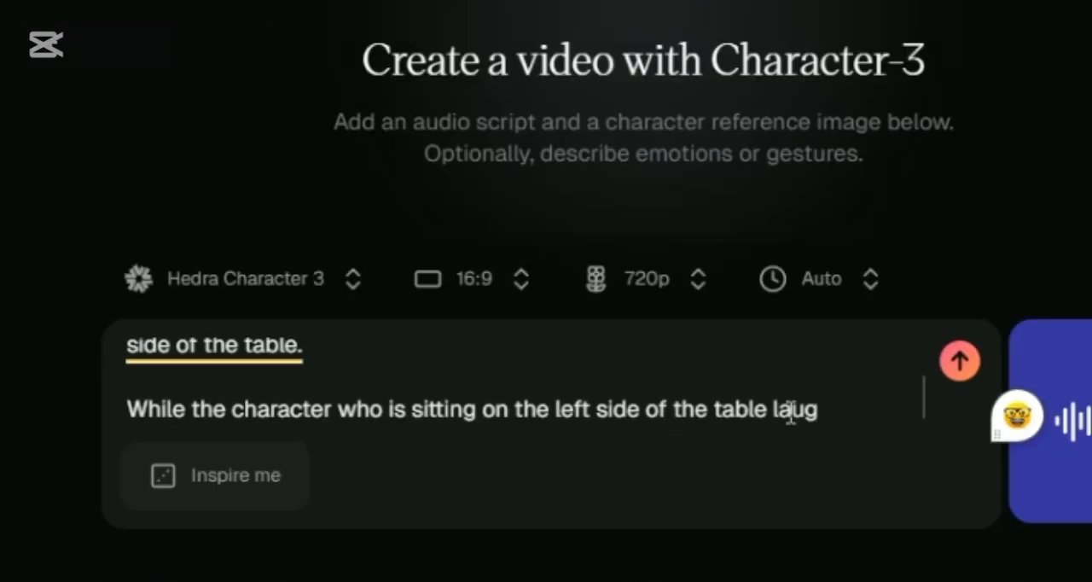